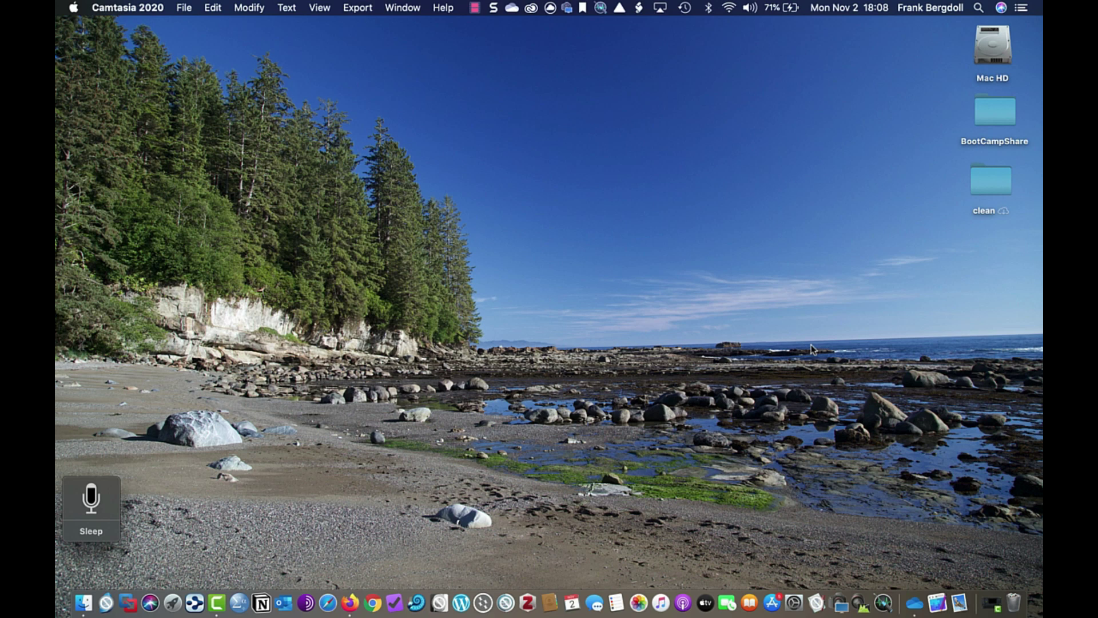
- Launch Microsoft Teams.app from a Spotlight search for 'team'
left_click(812, 348)
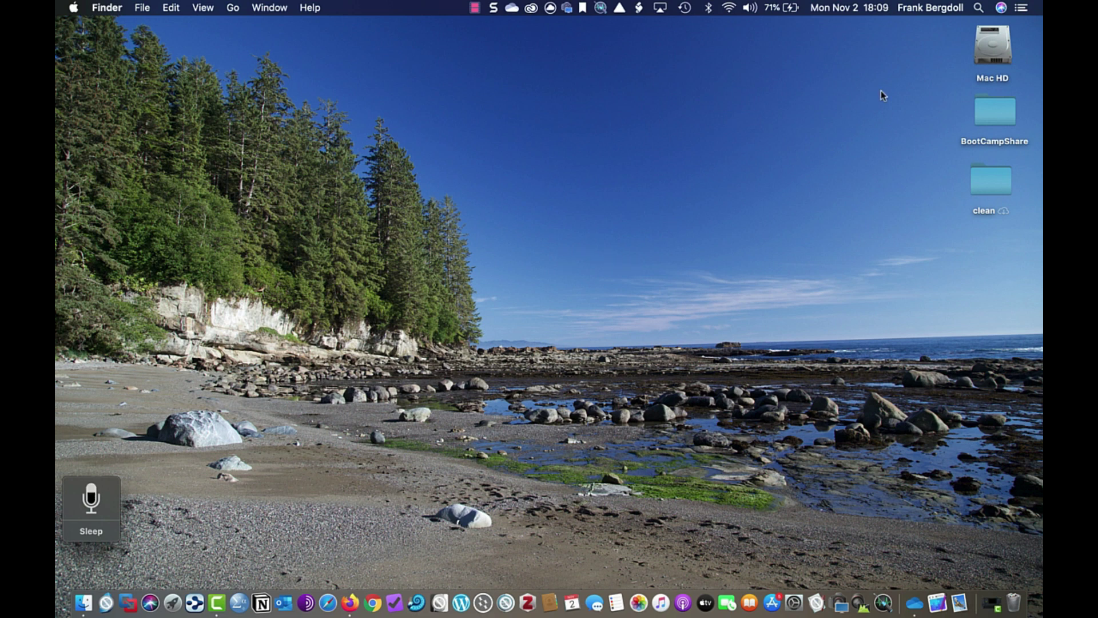
left_click(978, 8)
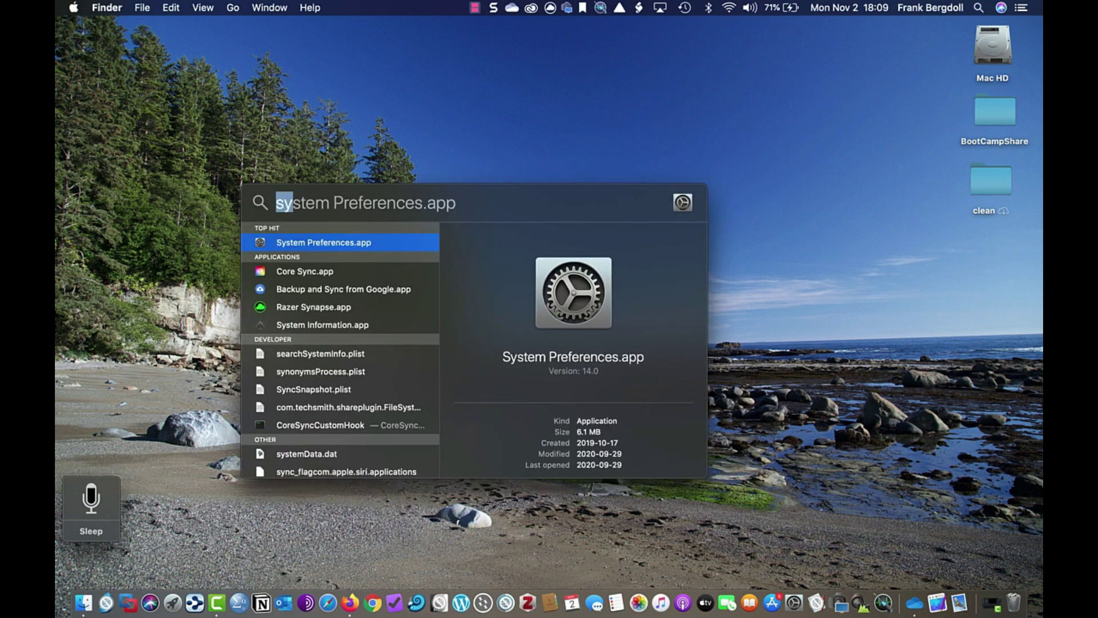
type("team")
key("Return")
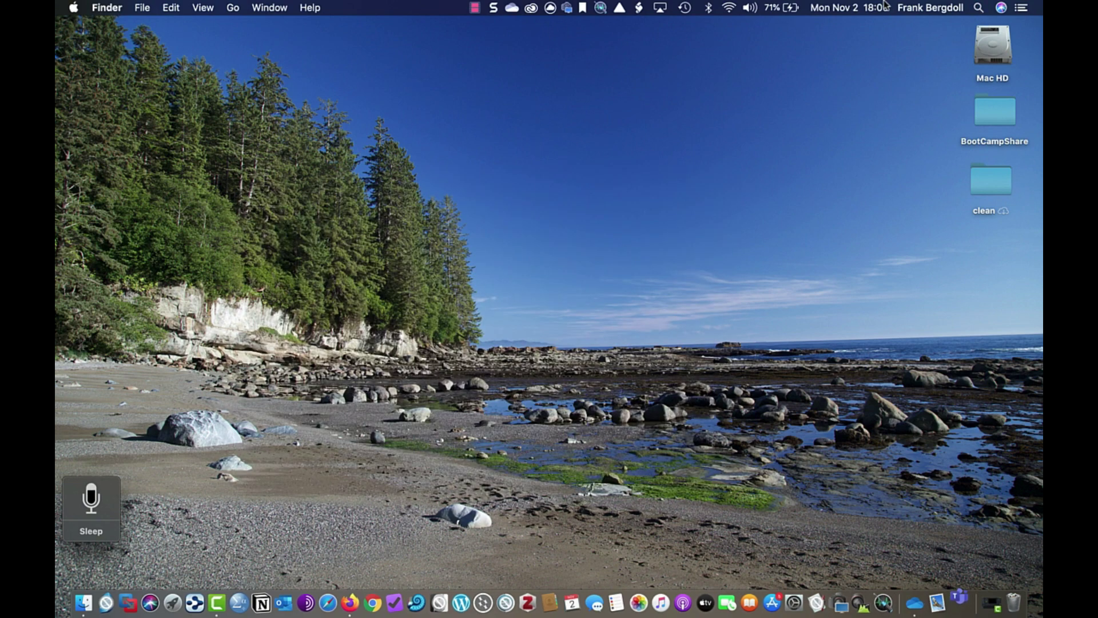
left_click(980, 11)
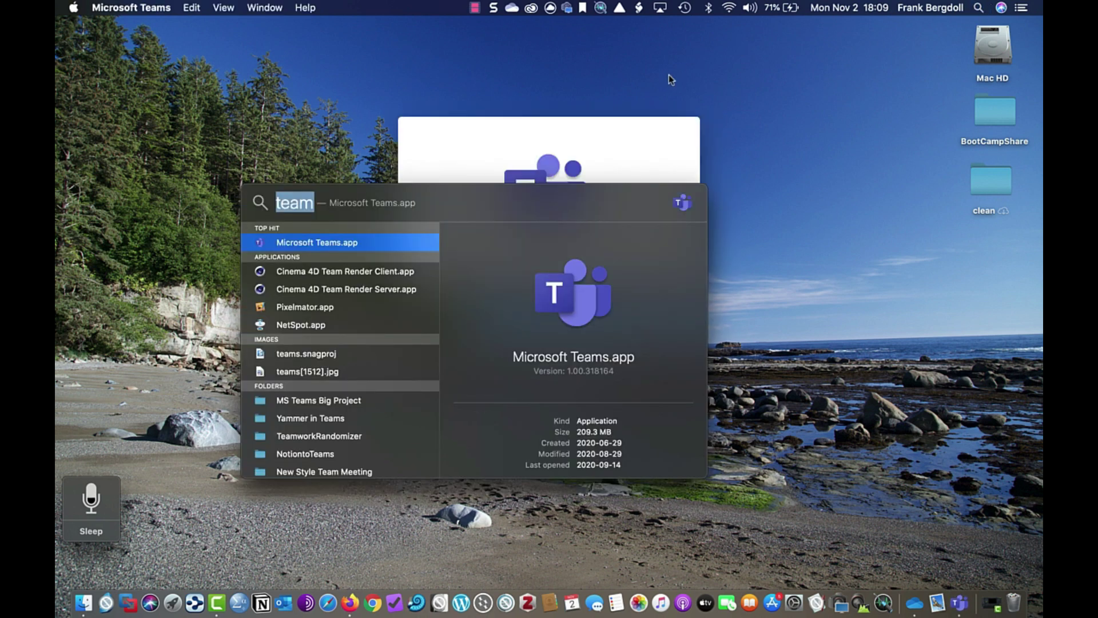
- Begin a Meet now in the Super-Heroes of Education General channel with the camera off
left_click(488, 145)
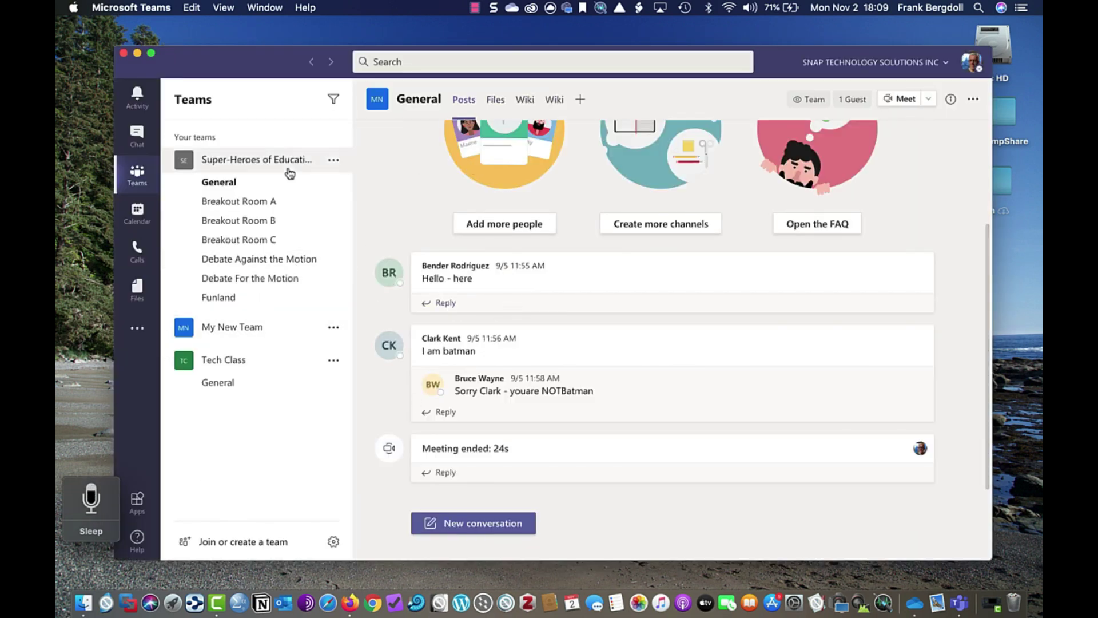
left_click(219, 182)
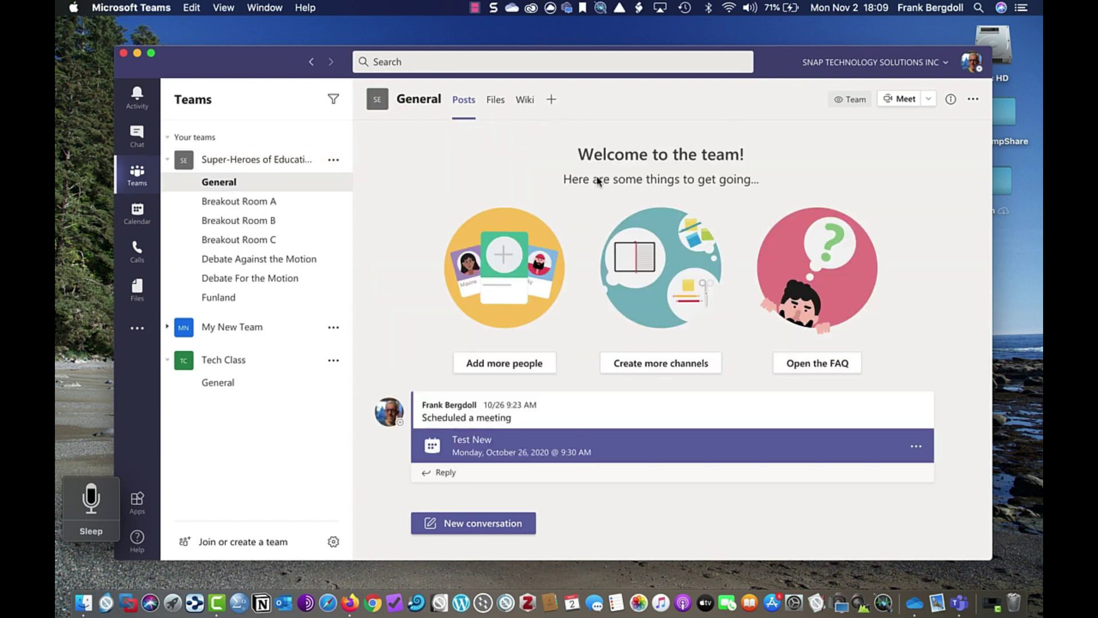
left_click(908, 101)
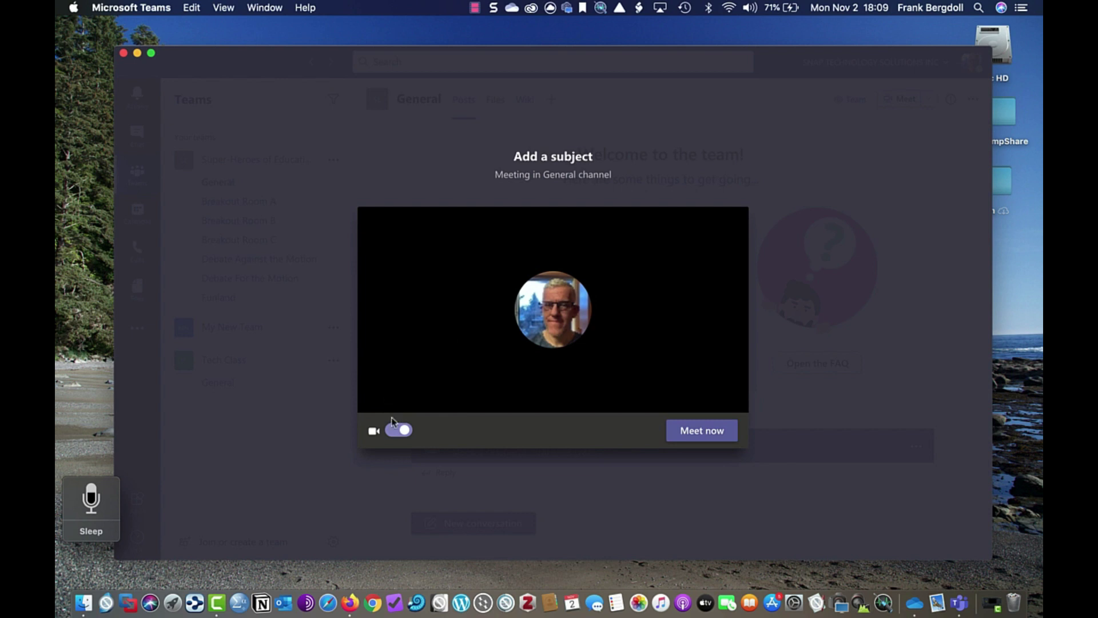
left_click(398, 429)
- Start the meeting with the microphone muted and begin recording it
left_click(693, 433)
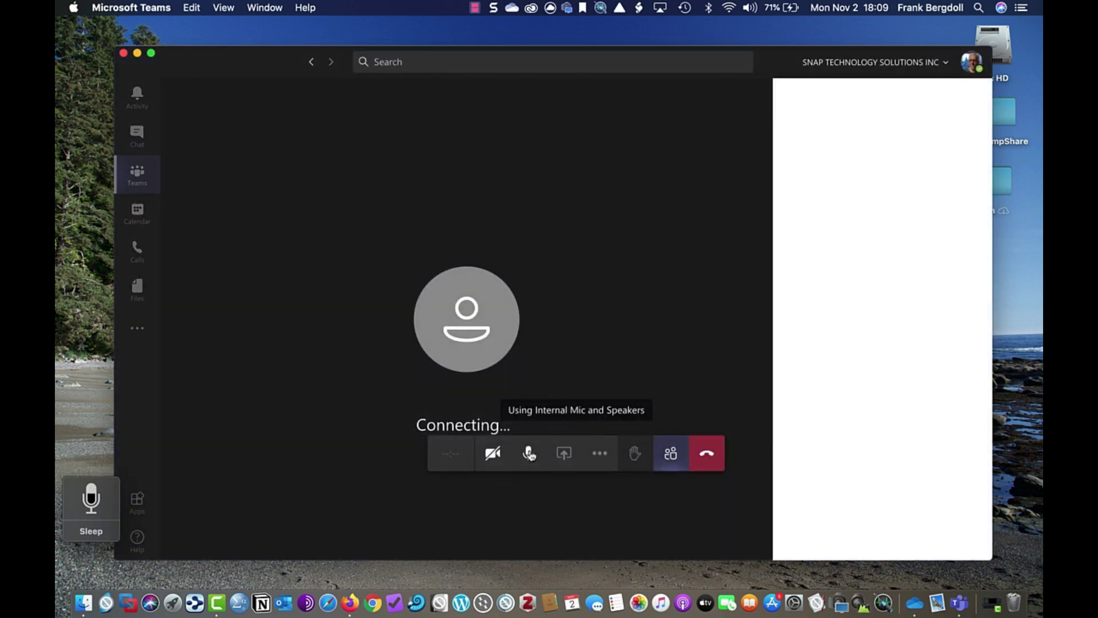
left_click(530, 454)
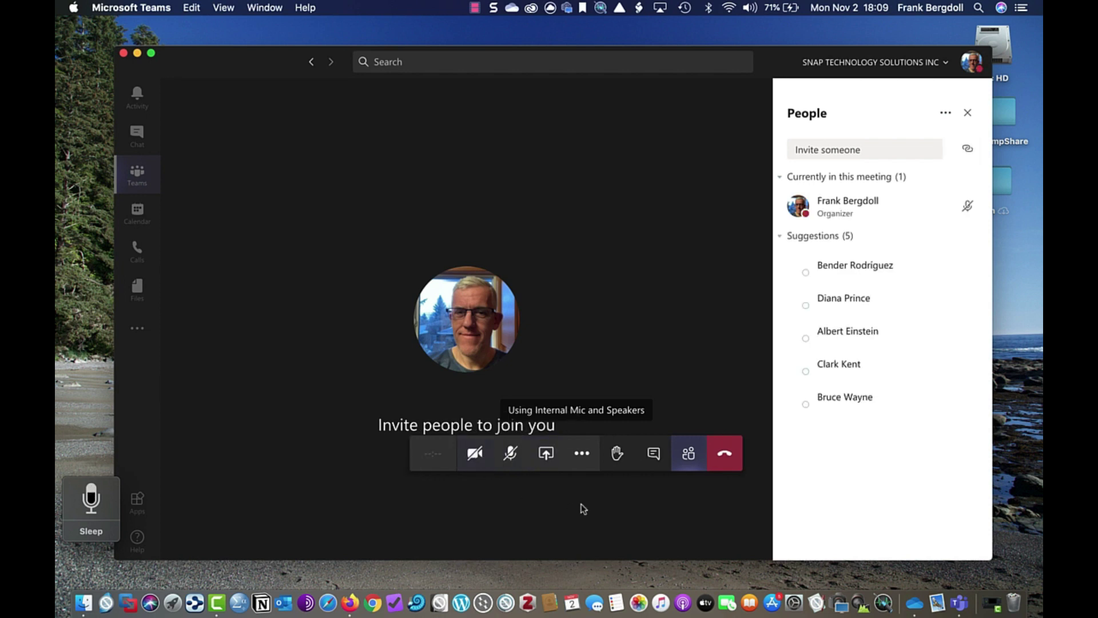
left_click(583, 454)
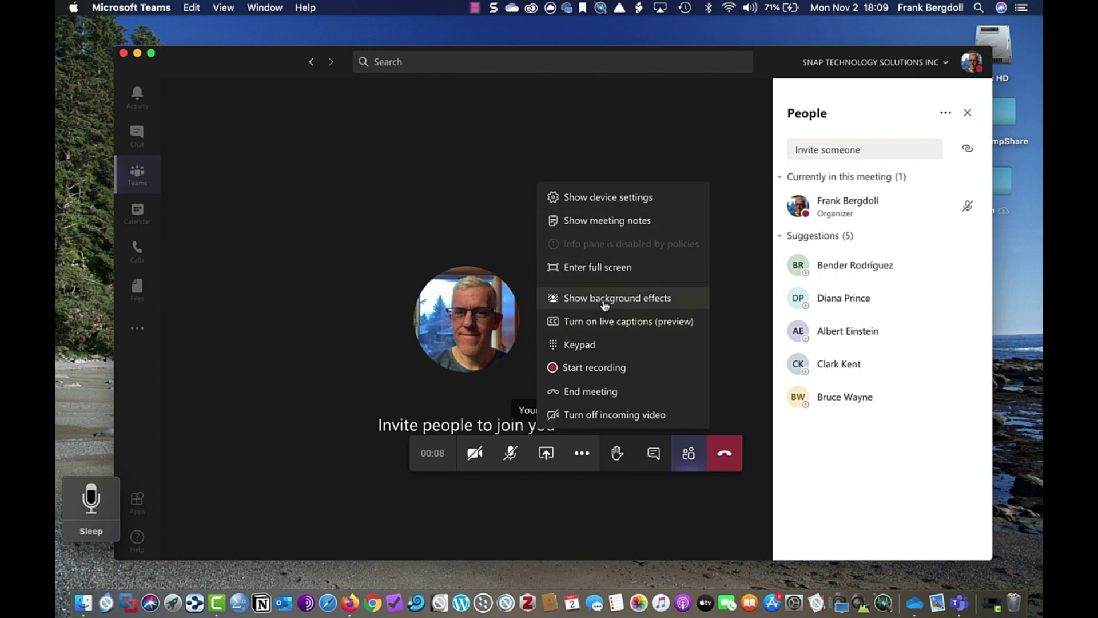
left_click(608, 368)
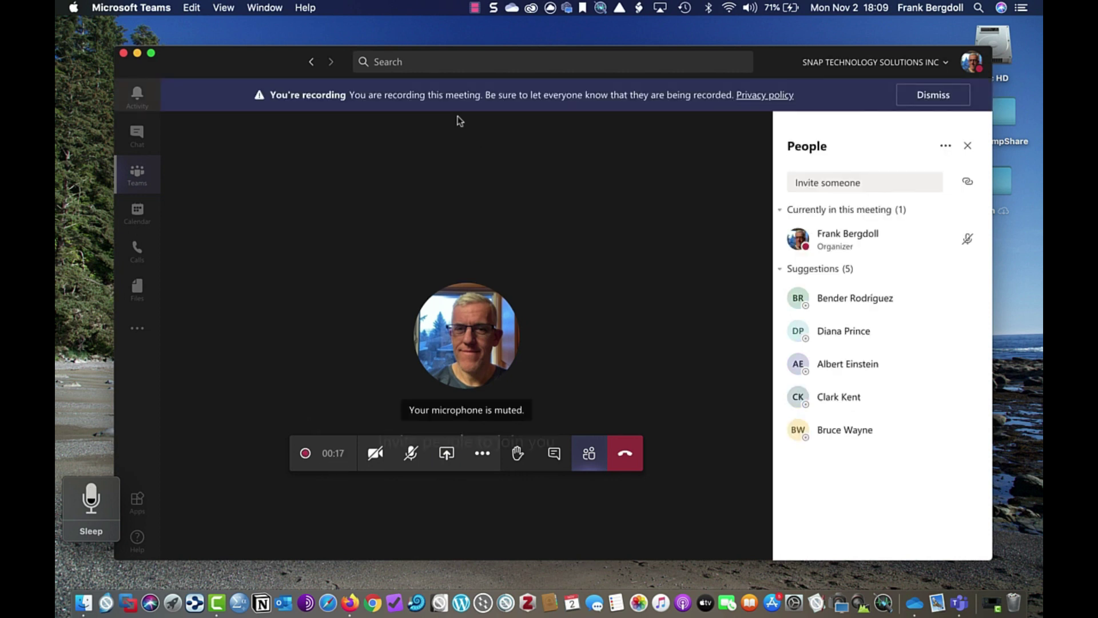
- Stop and confirm the recording, then view invite options for a suggested participant
left_click(491, 454)
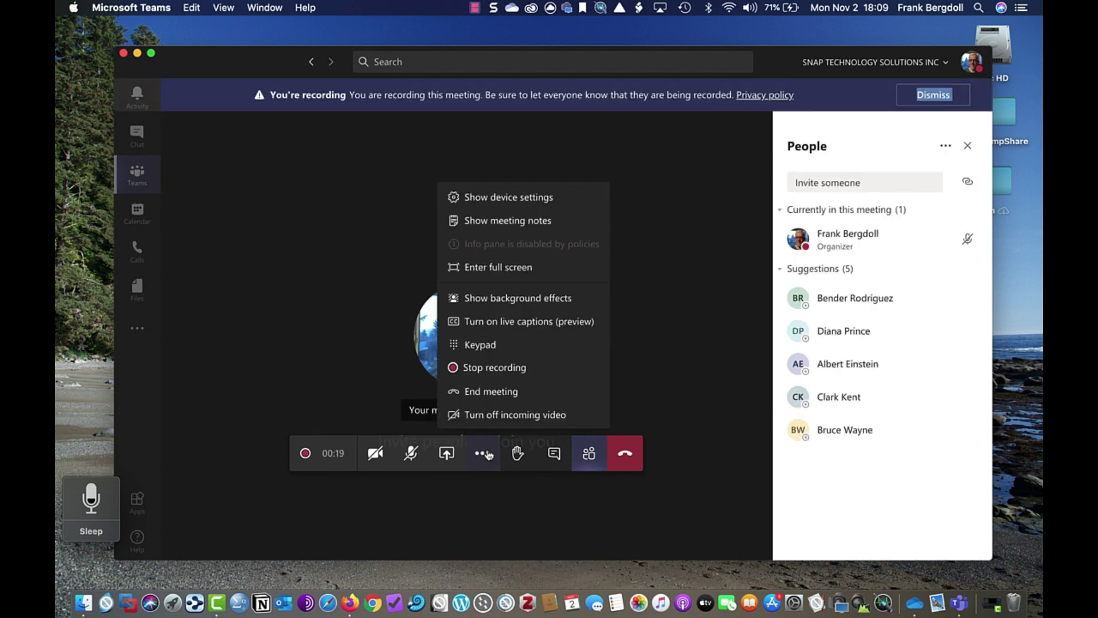
left_click(490, 371)
left_click(600, 335)
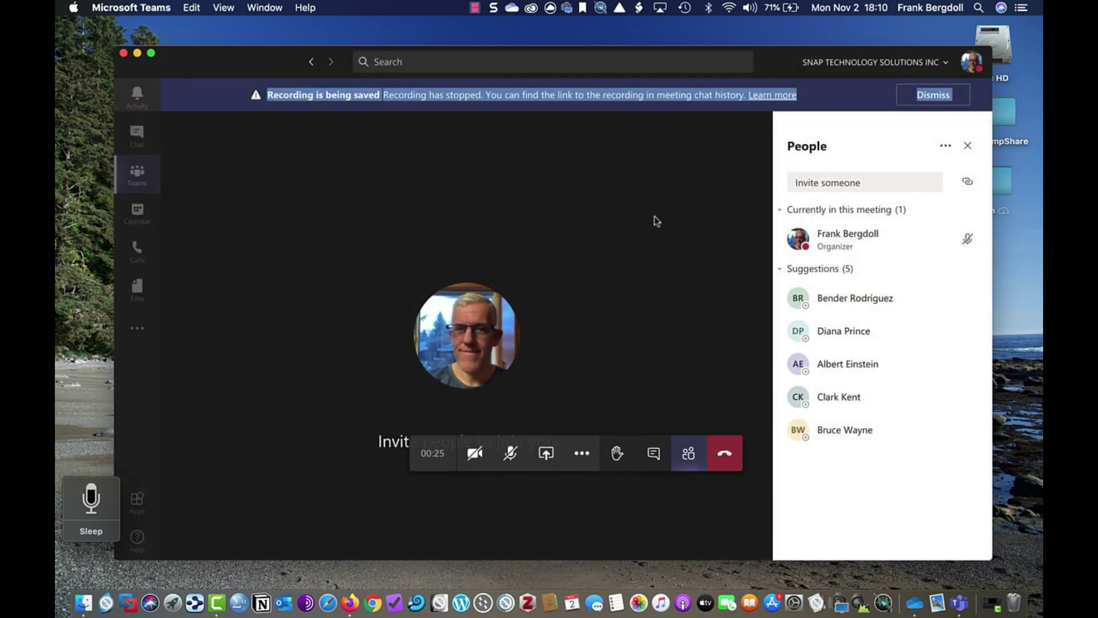
left_click(582, 453)
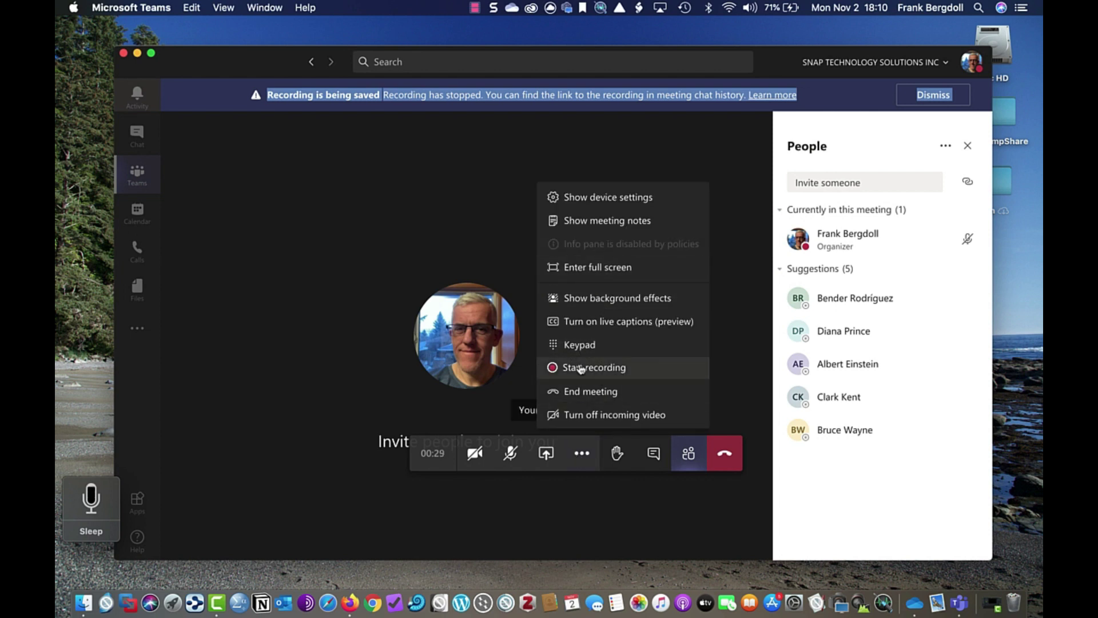
left_click(336, 383)
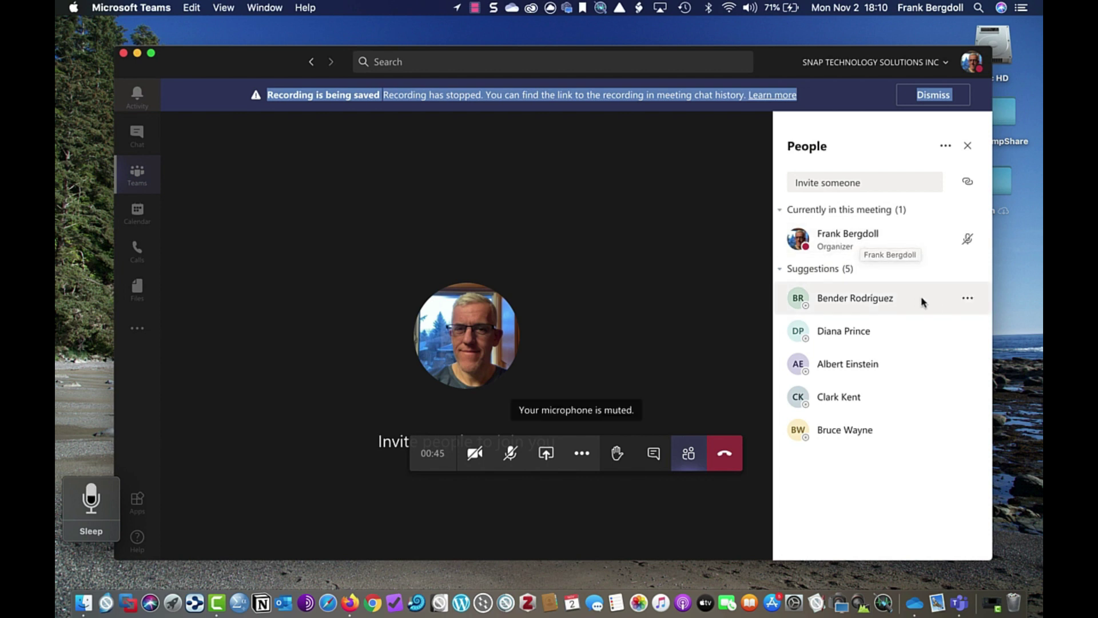
left_click(968, 299)
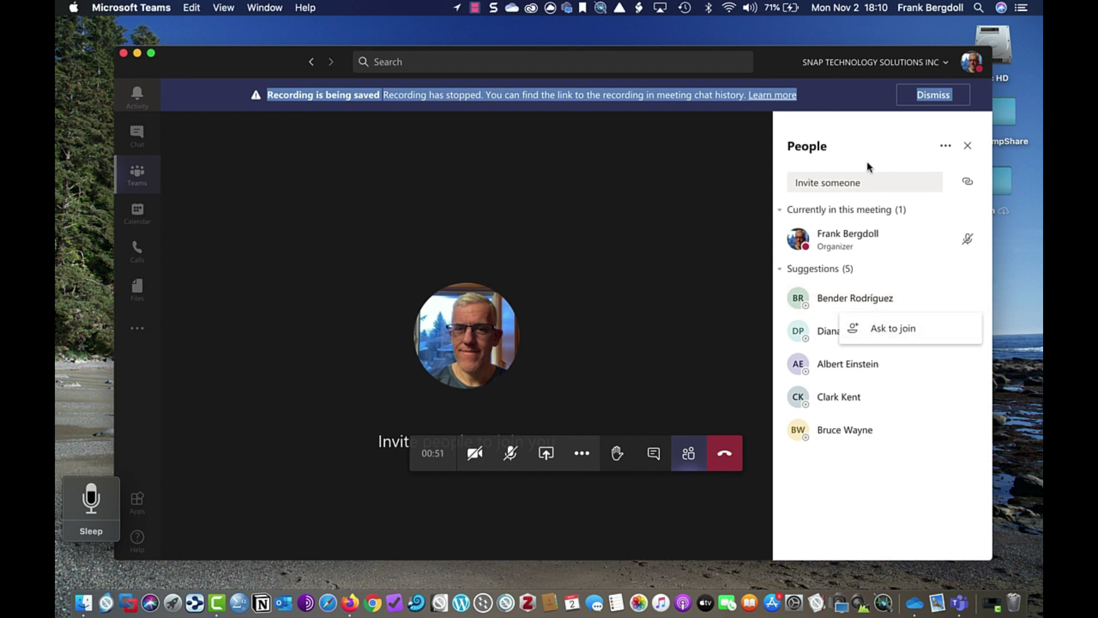
- Hang up and view the Super-Heroes of Education members and guests under Manage team
left_click(715, 470)
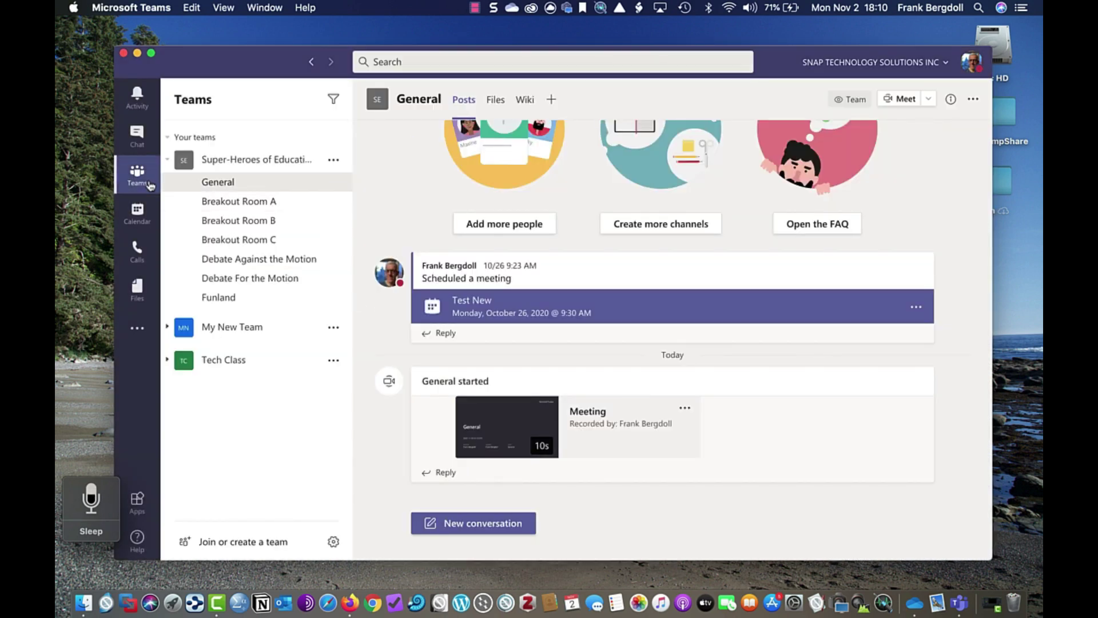
left_click(334, 160)
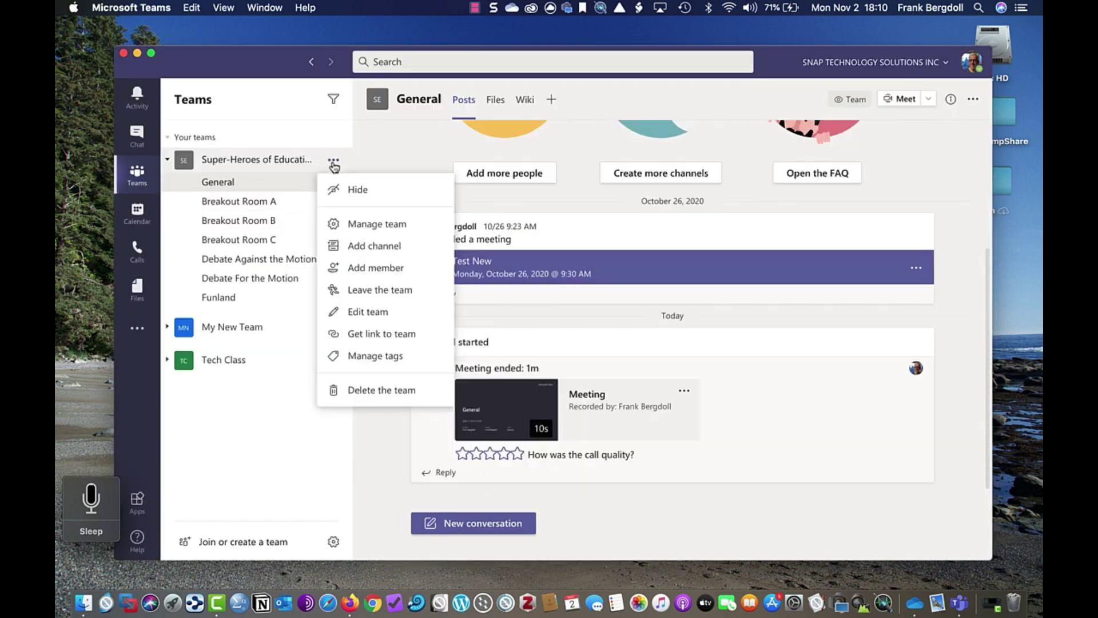
left_click(373, 228)
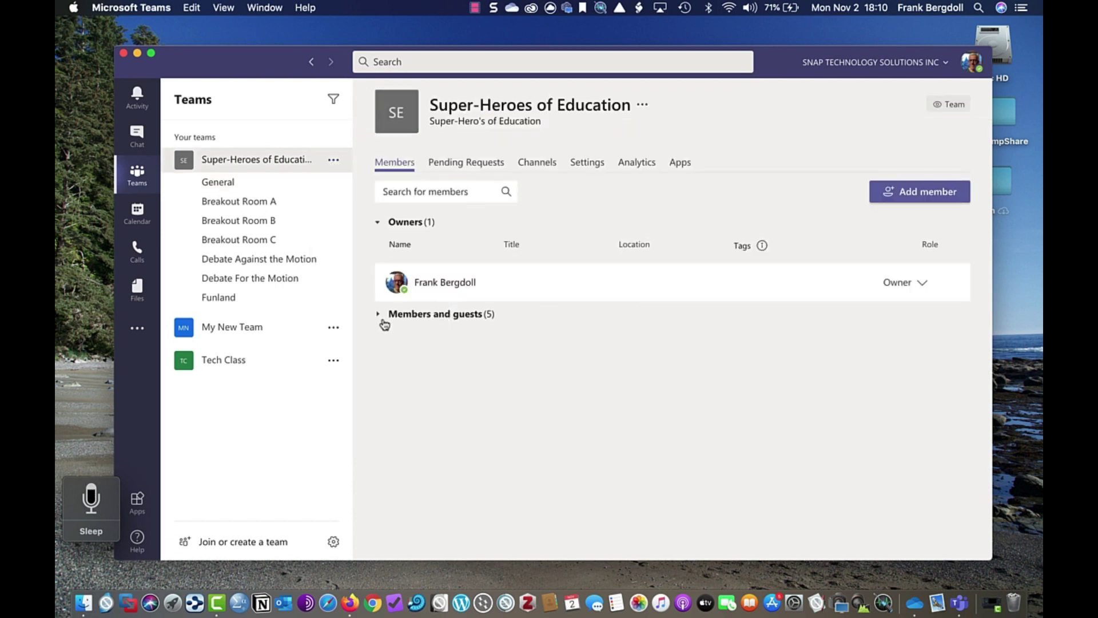
left_click(382, 318)
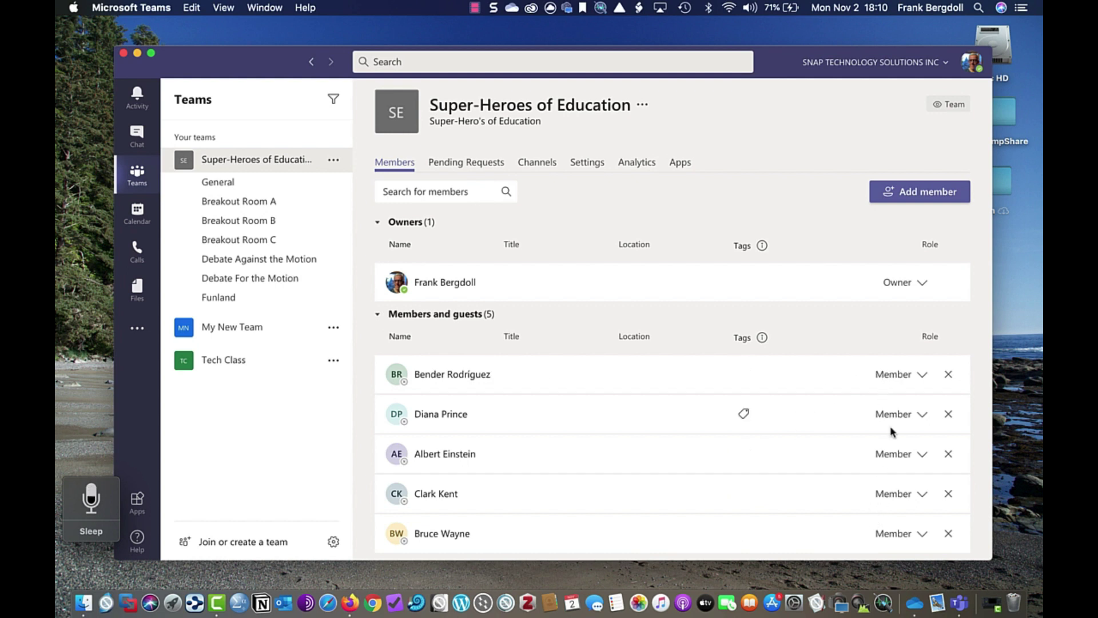
left_click(922, 377)
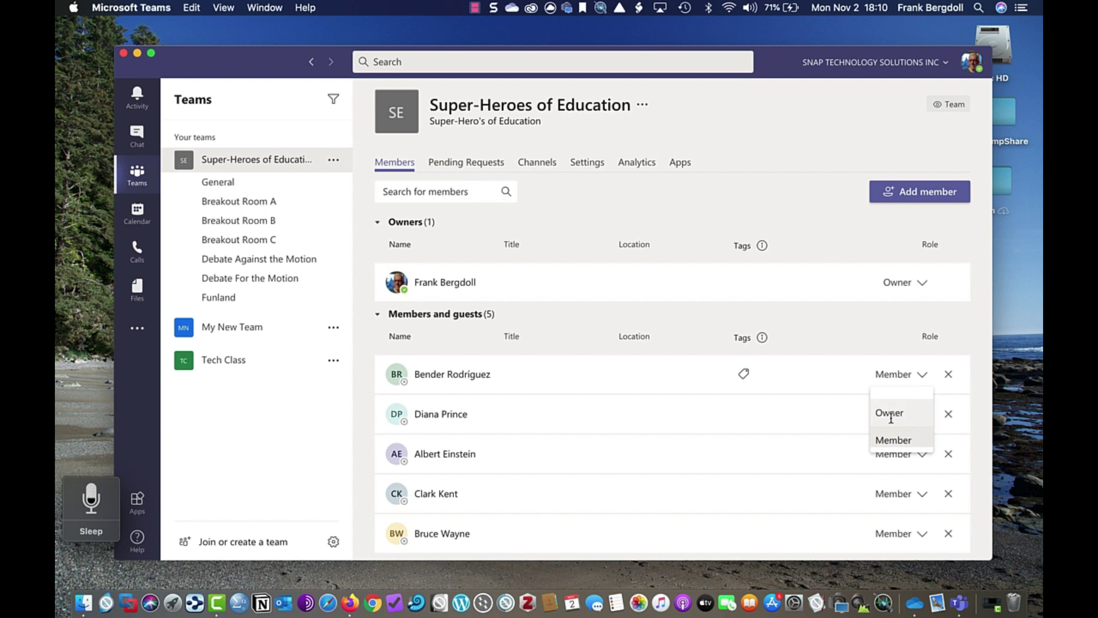
left_click(815, 398)
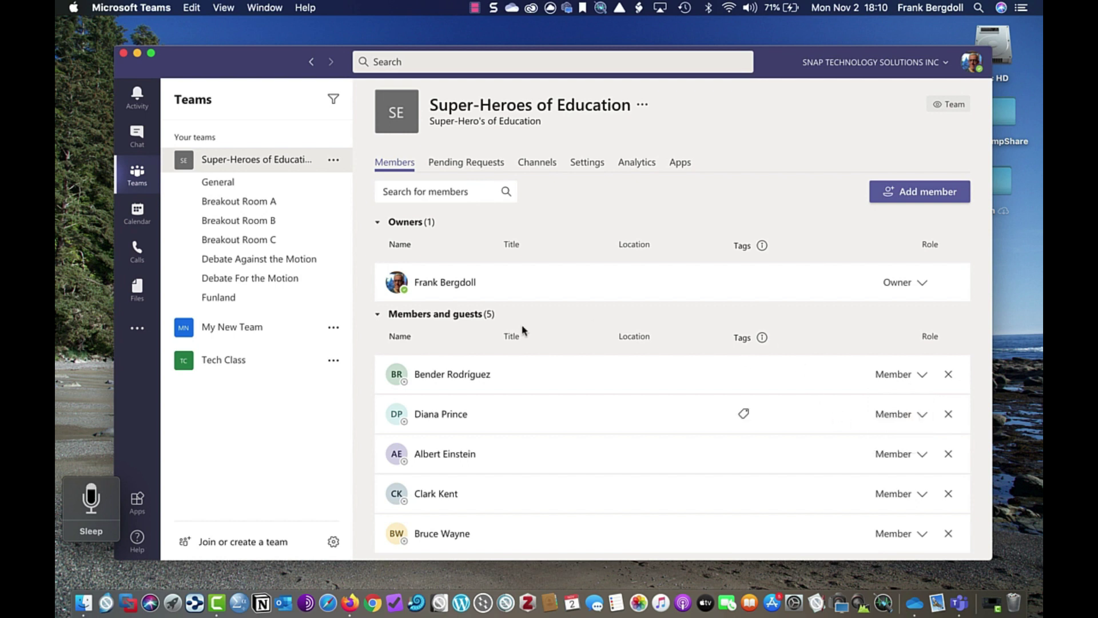
- Add the guest's email account as a team member, then collapse the Owners section
left_click(895, 191)
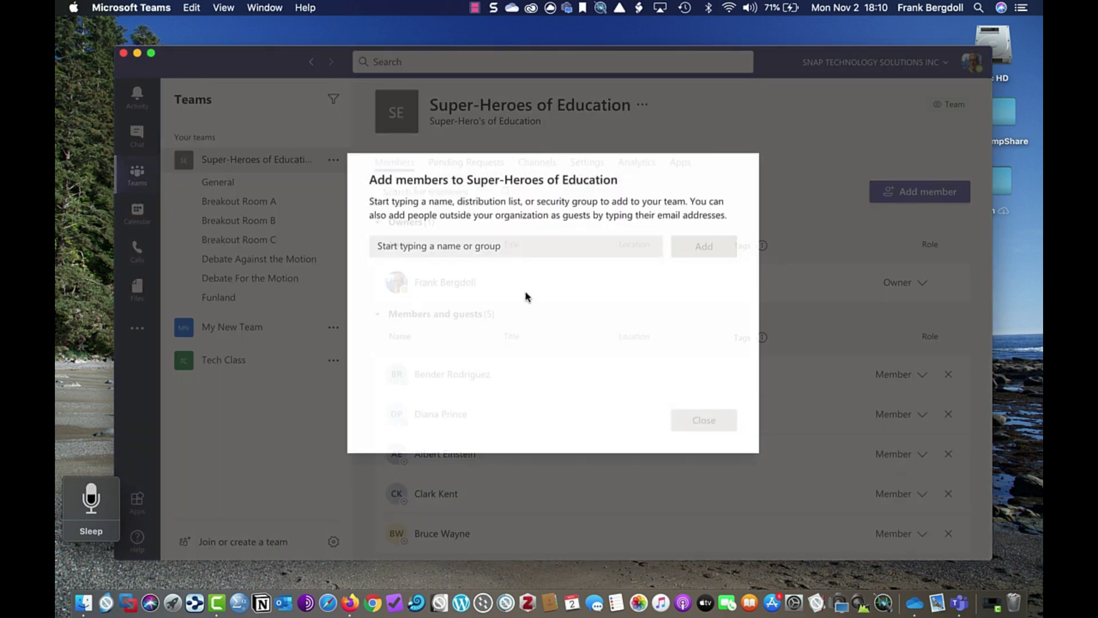
left_click(501, 247)
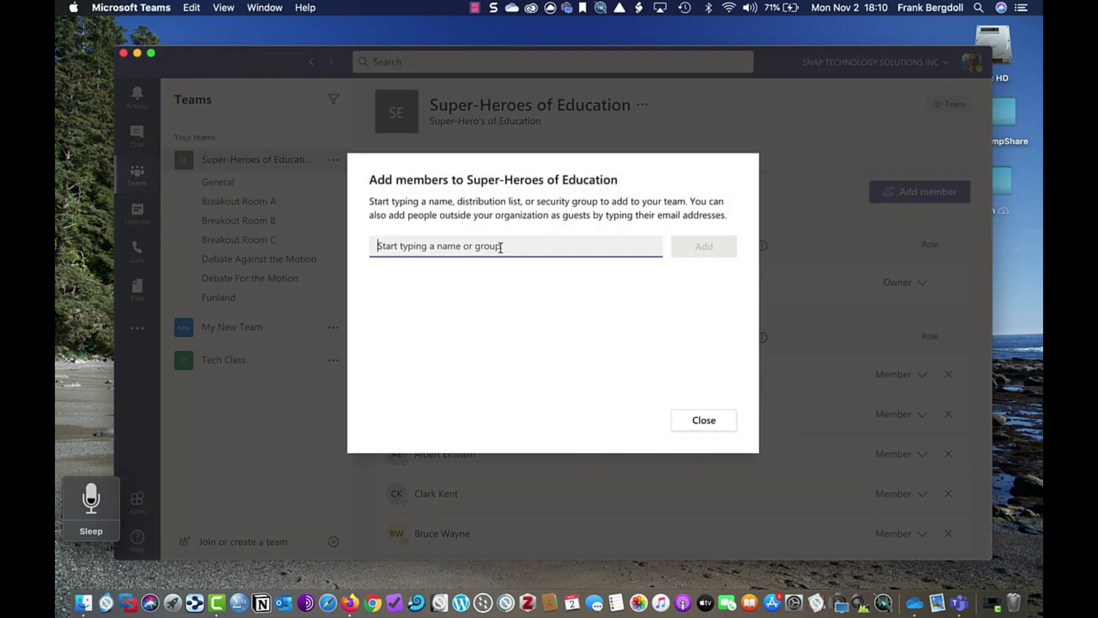
type("frank@")
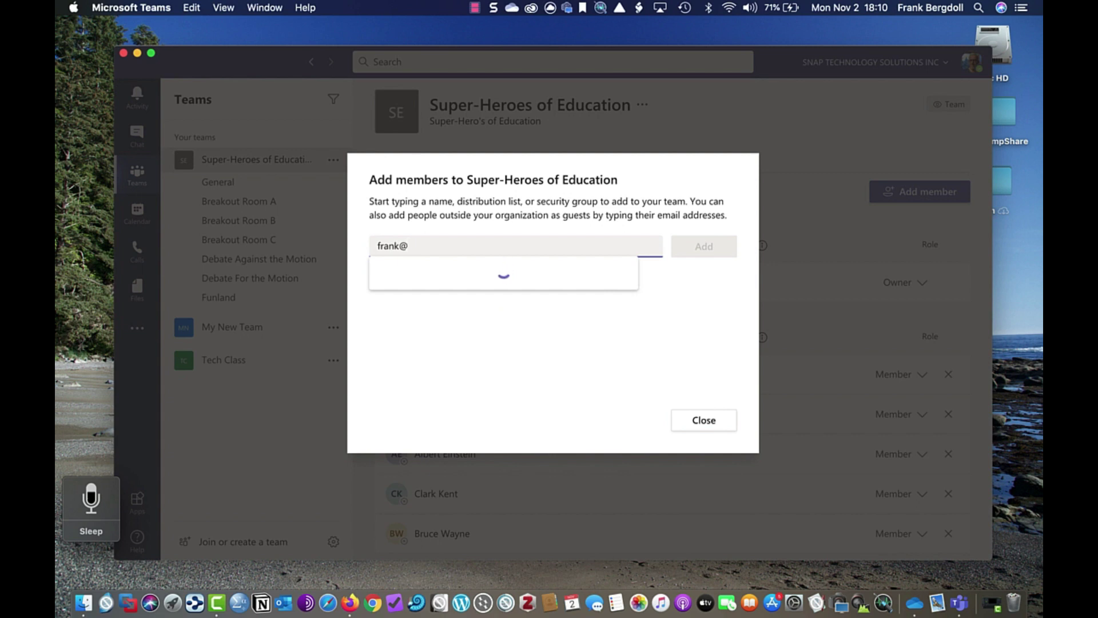
left_click(449, 288)
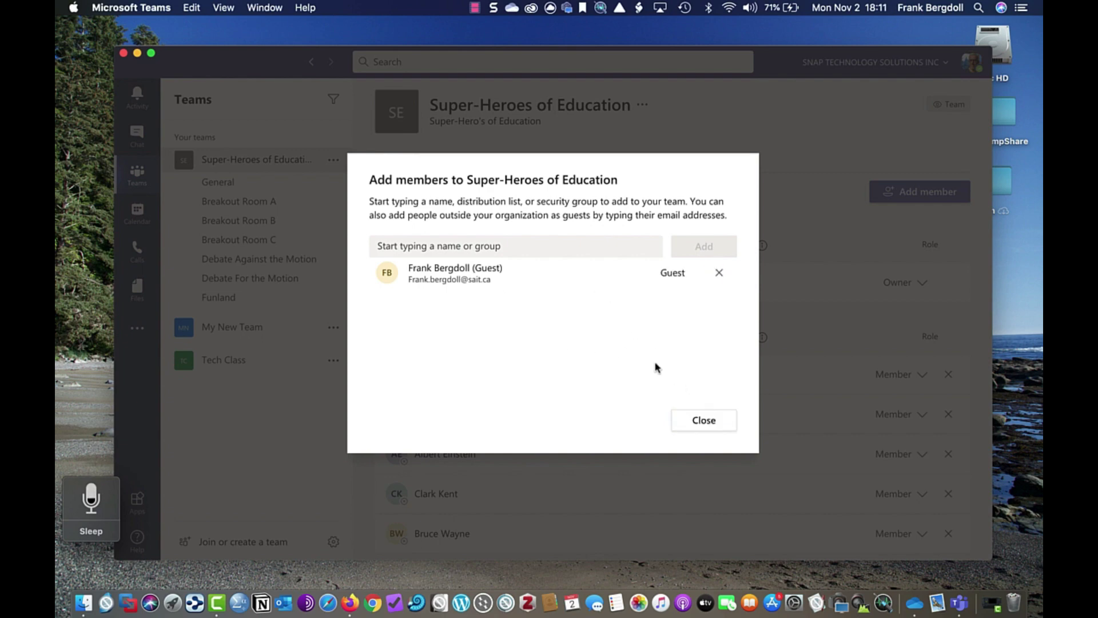
left_click(704, 421)
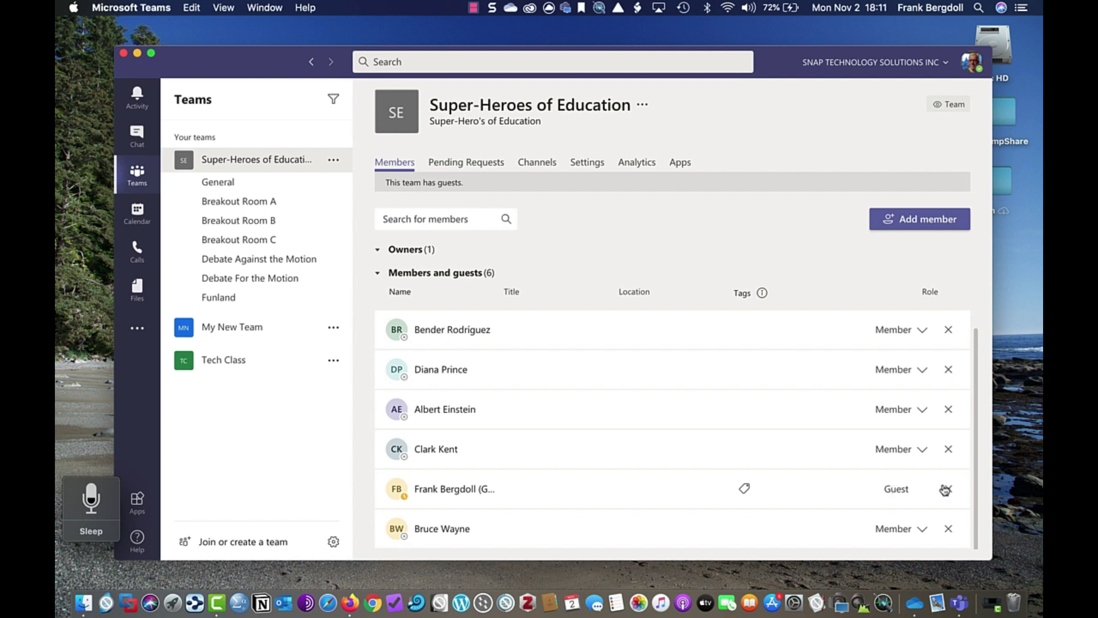
left_click(379, 250)
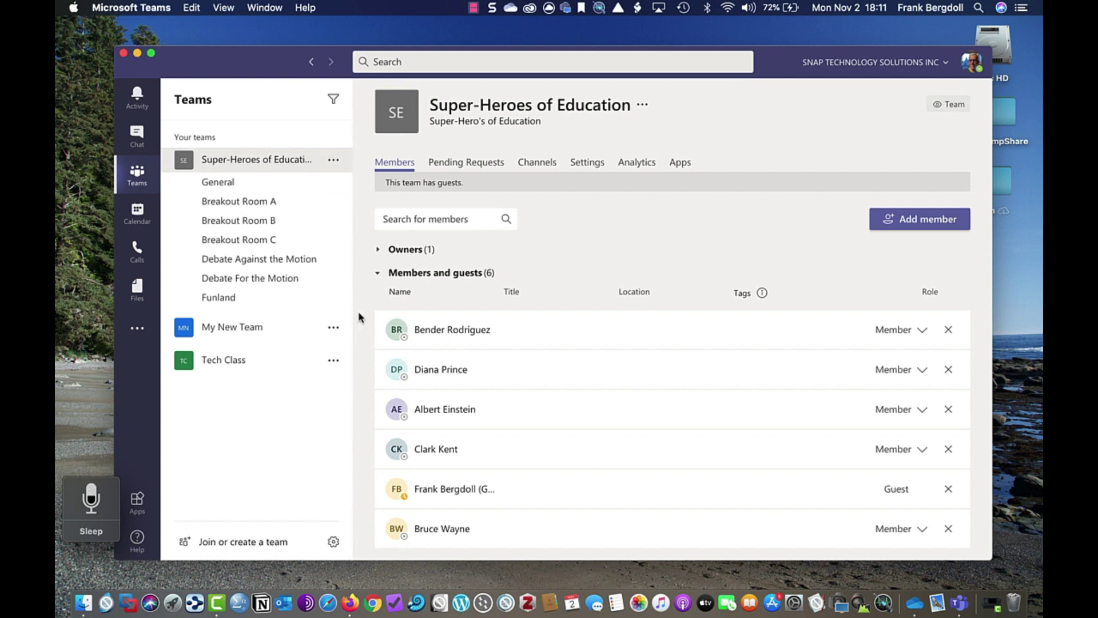
- Open System Preferences' Security & Privacy settings via Spotlight
left_click(980, 8)
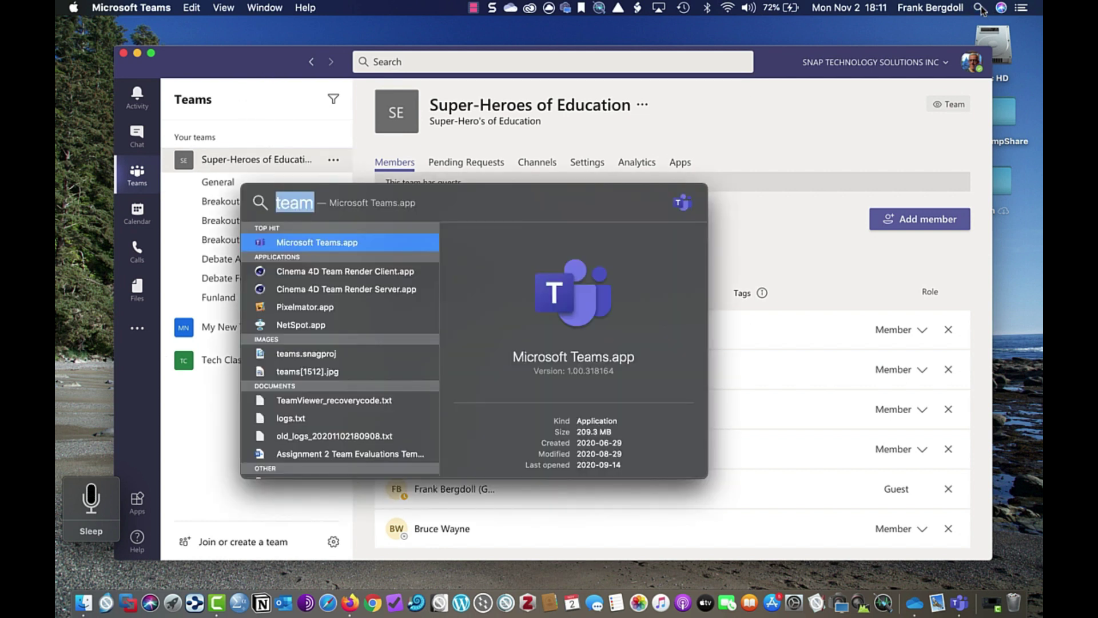
type("system")
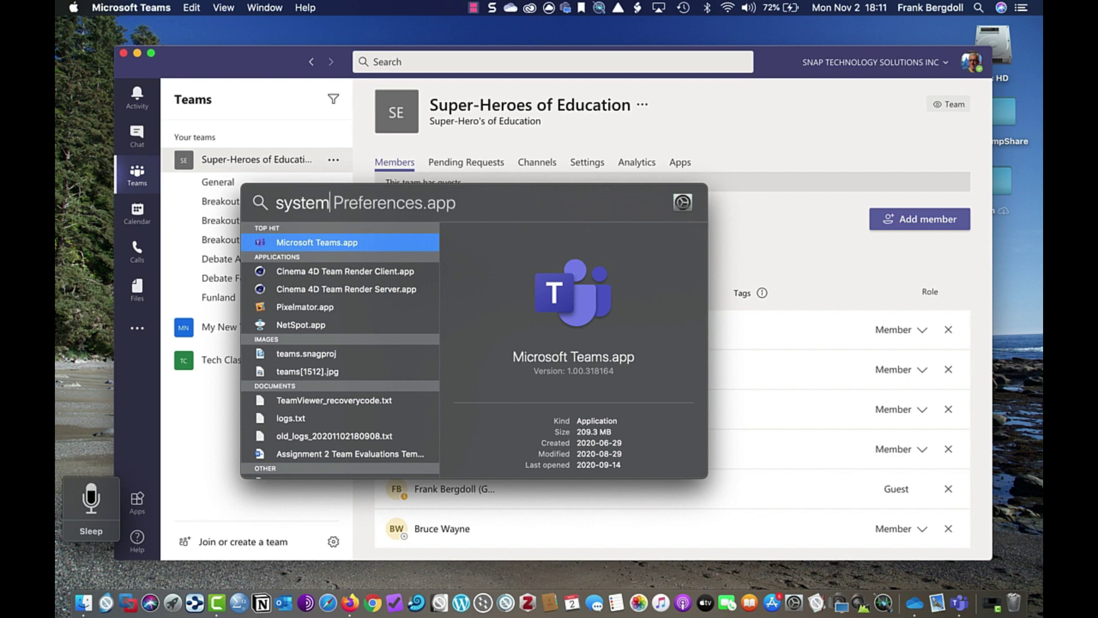
key("Return")
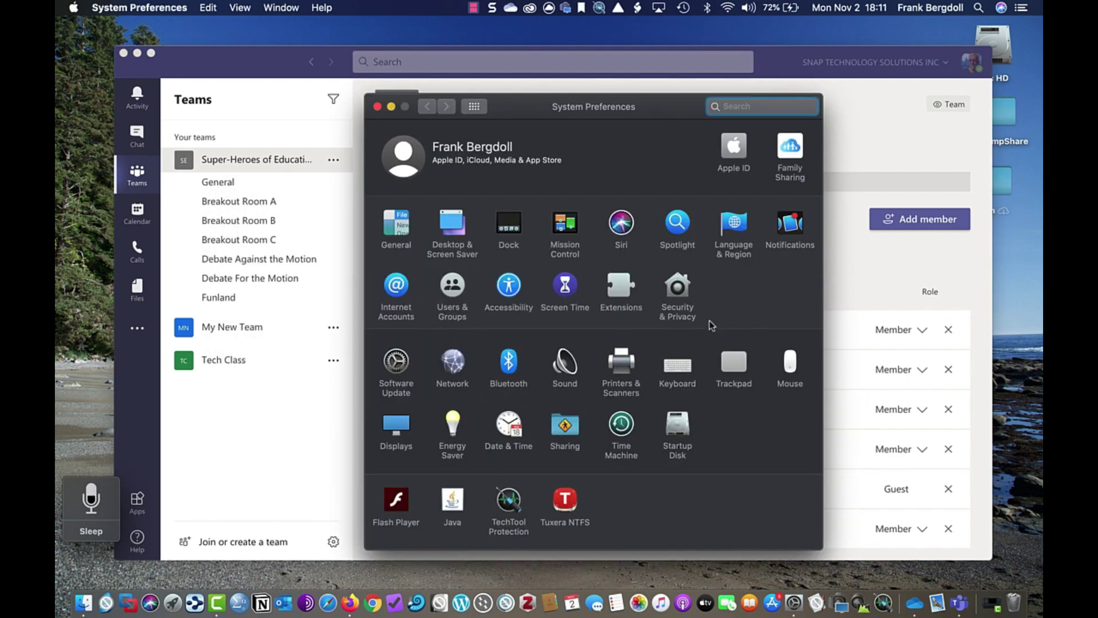
left_click(683, 294)
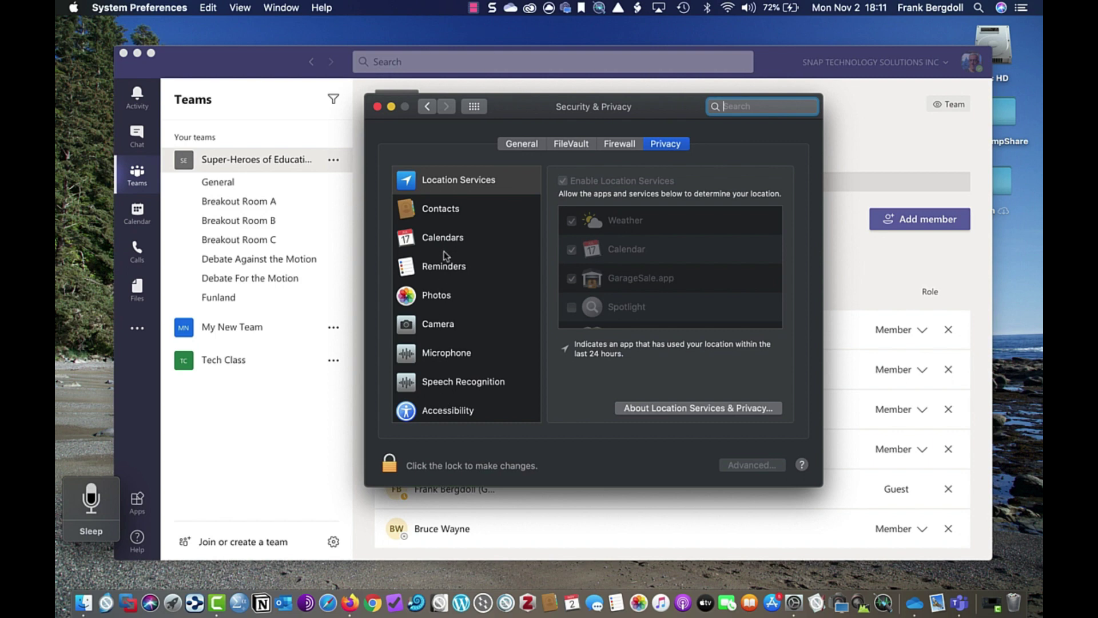
- Check that Microsoft Teams is allowed in the Camera and Microphone privacy lists
left_click(435, 329)
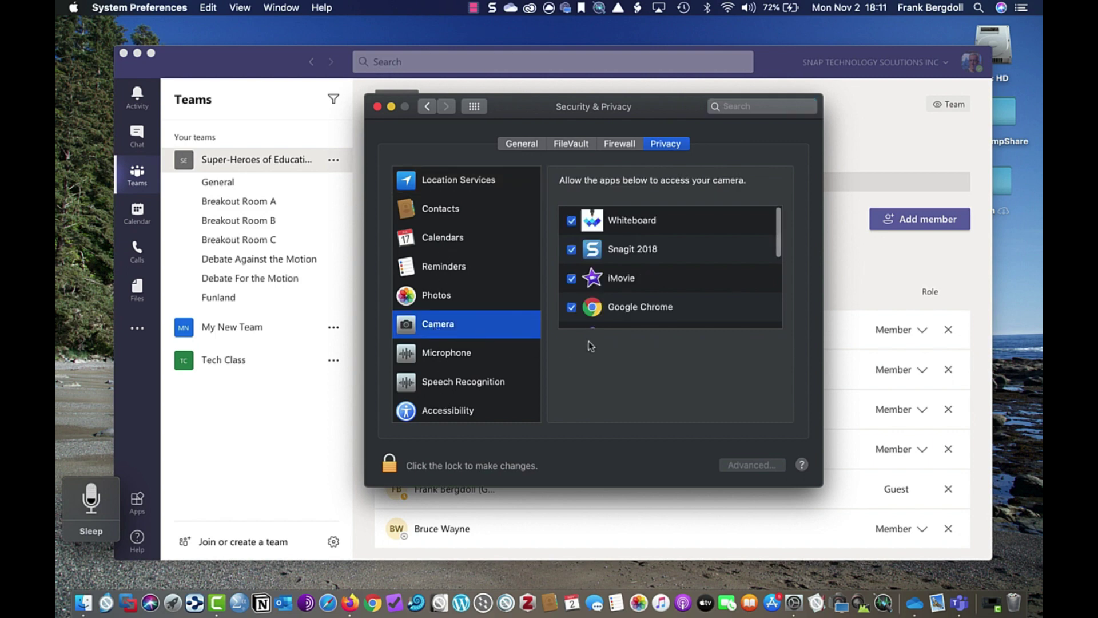
scroll(660, 256, "down", 3)
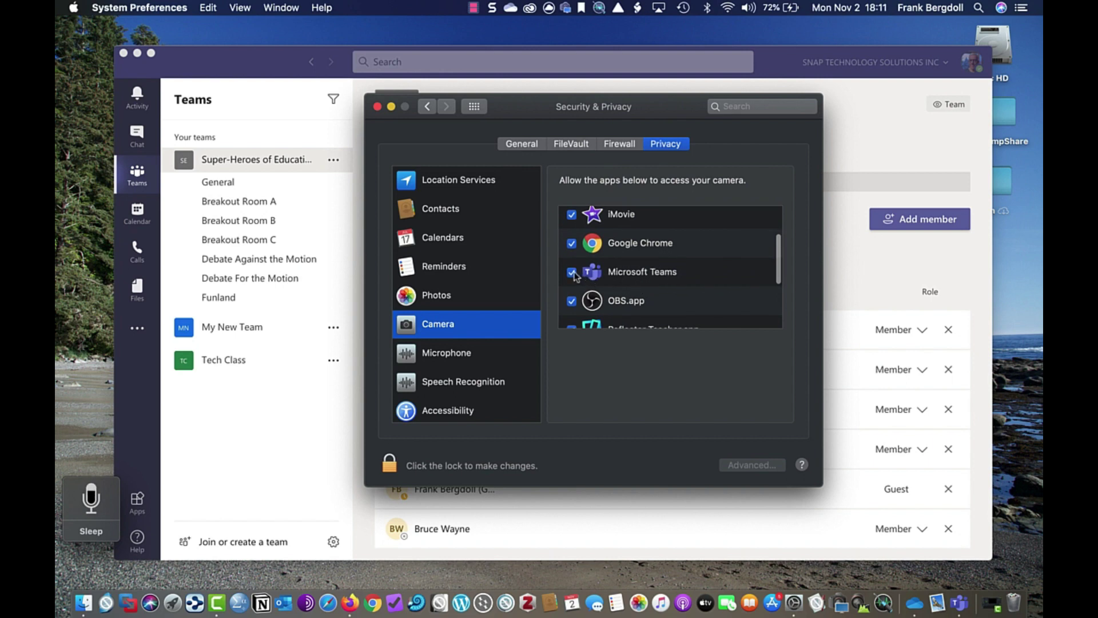
left_click(458, 357)
scroll(679, 270, "up", 2)
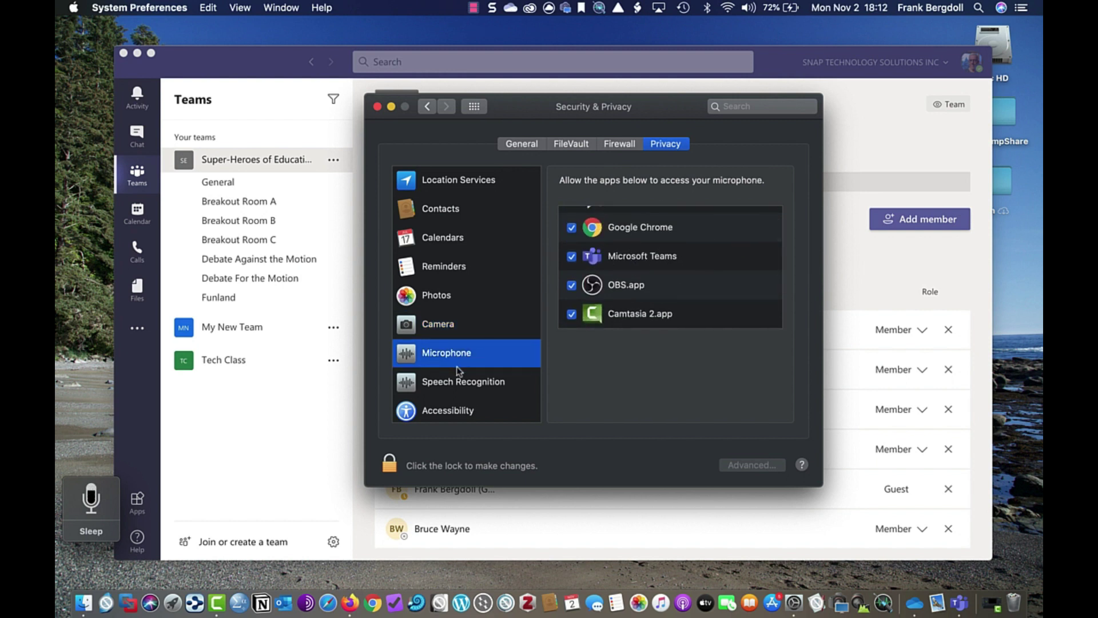
scroll(430, 378, "down", 5)
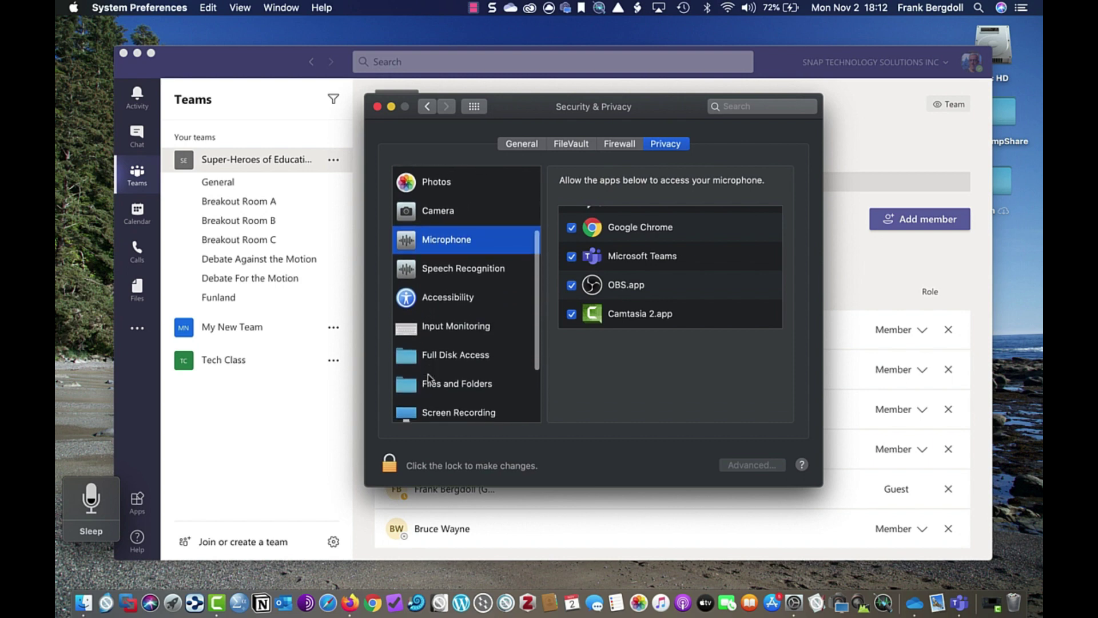
- Show the list of apps with Full Disk Access
left_click(445, 288)
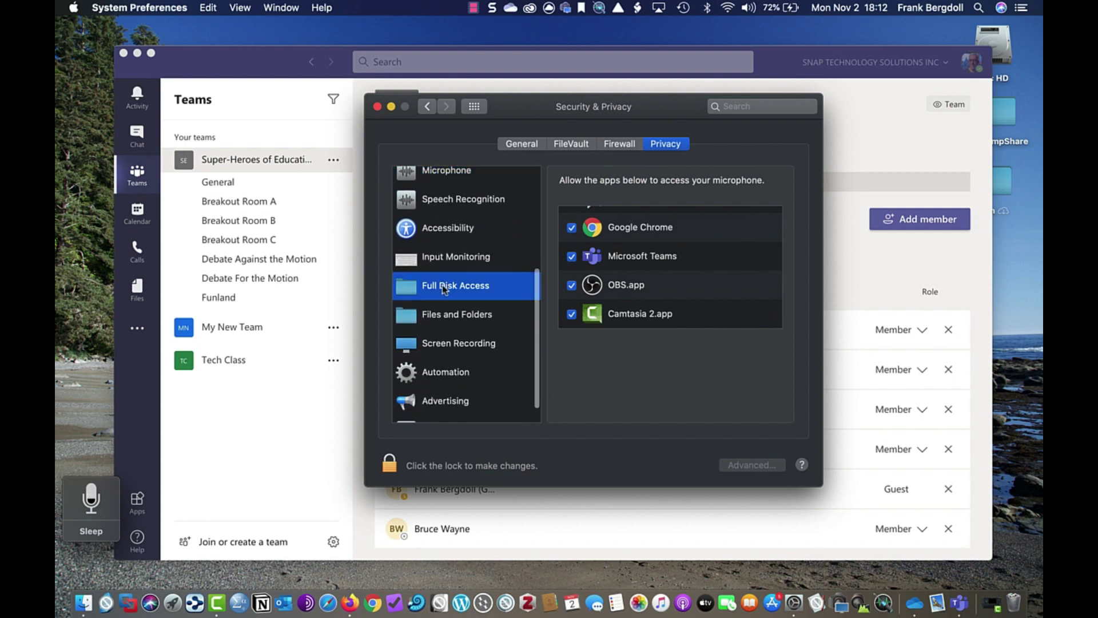
scroll(628, 296, "up", 2)
scroll(627, 296, "down", 5)
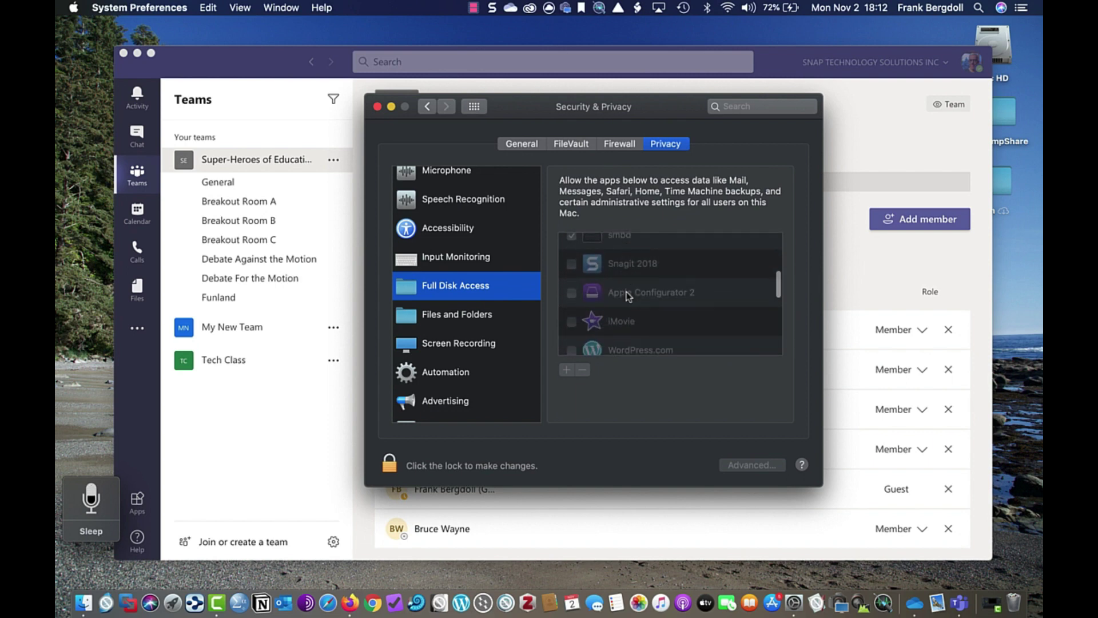
scroll(647, 279, "down", 6)
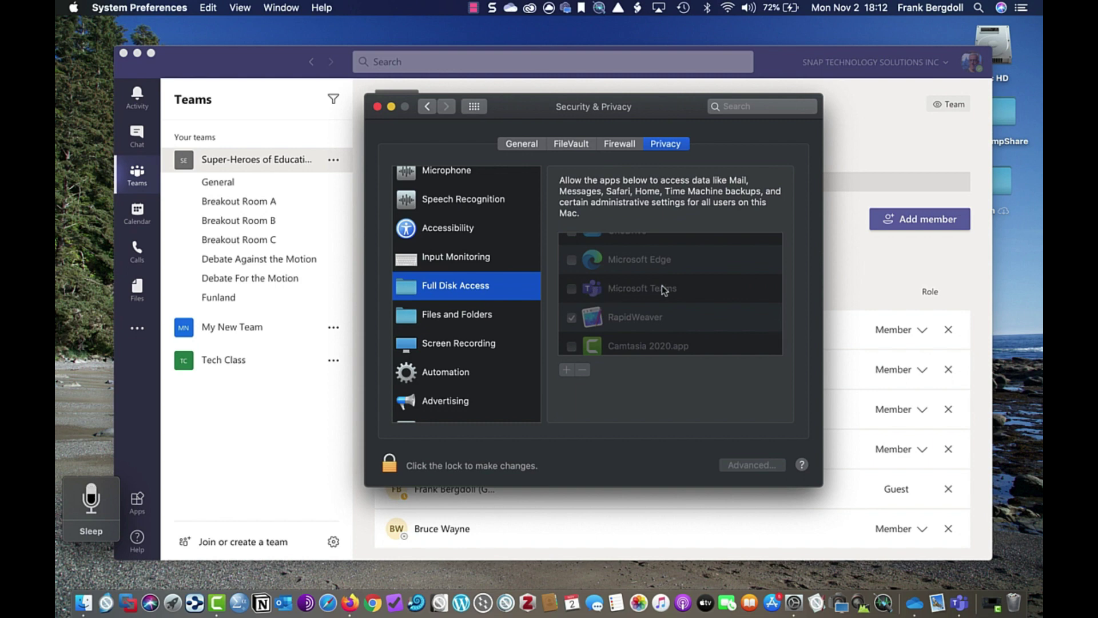
- Unlock with the admin password, tick Microsoft Teams for Full Disk Access, and quit Teams
left_click(390, 465)
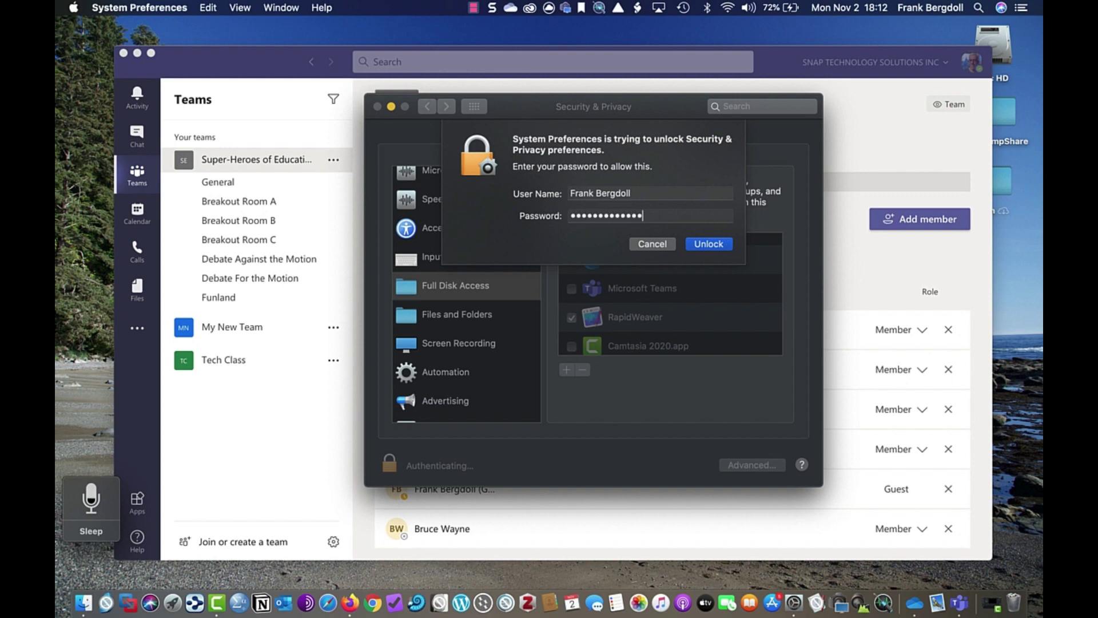
key("Return")
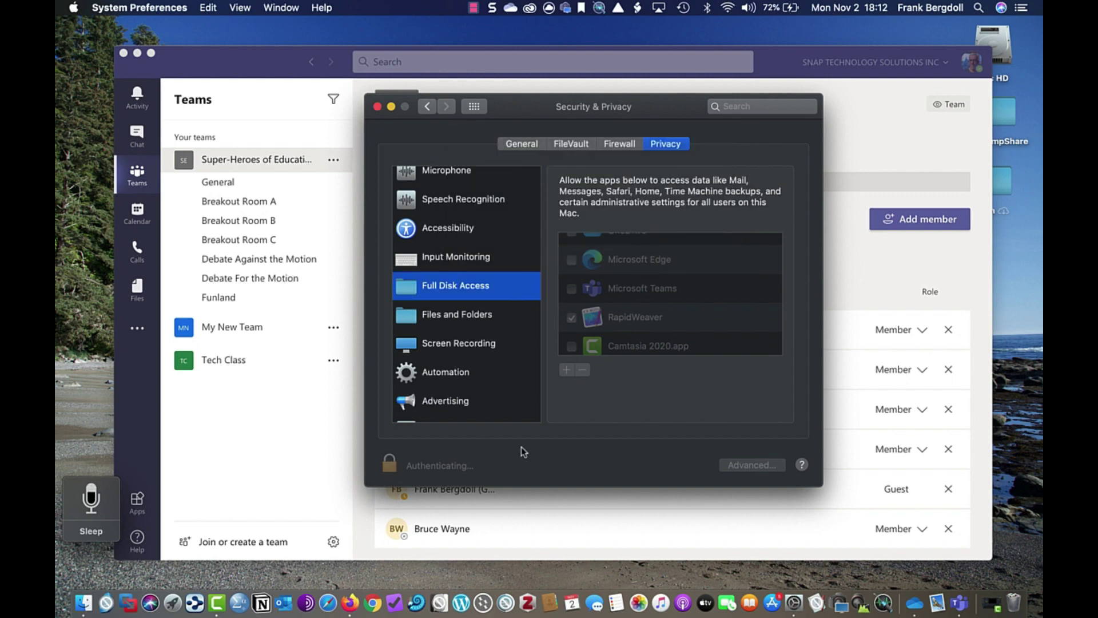
left_click(571, 289)
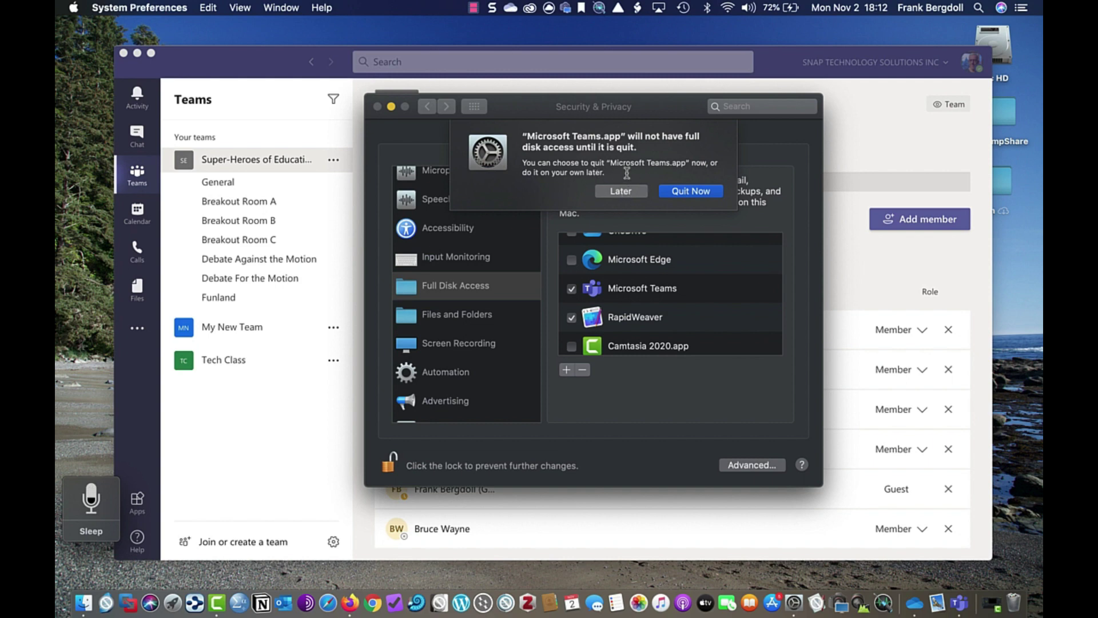
left_click(684, 190)
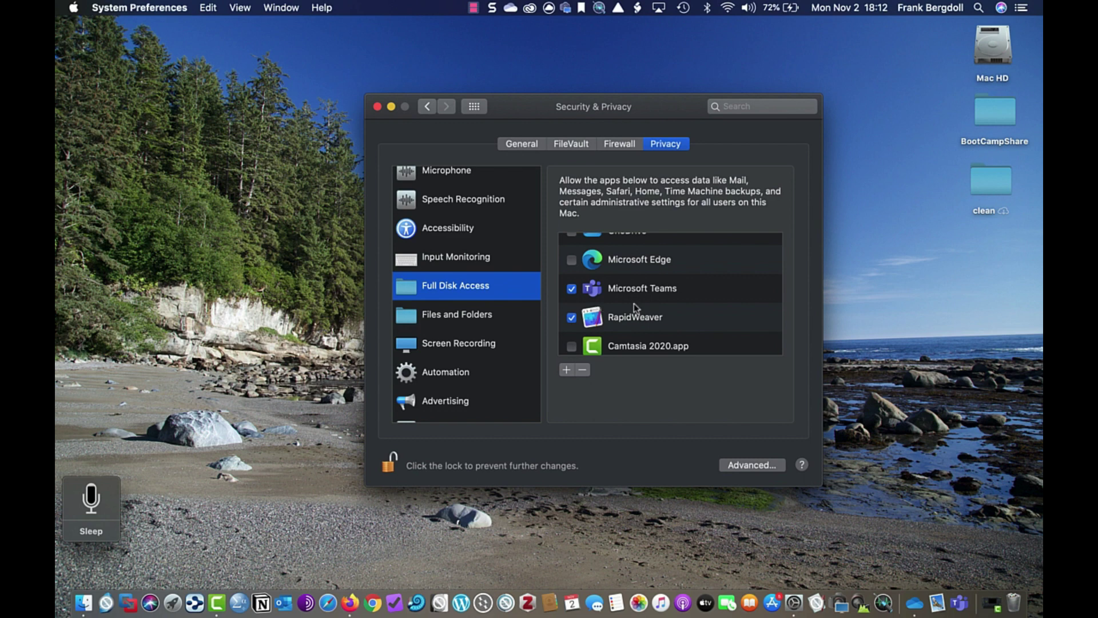
- Review the Files and Folders access list for Microsoft Teams
left_click(472, 320)
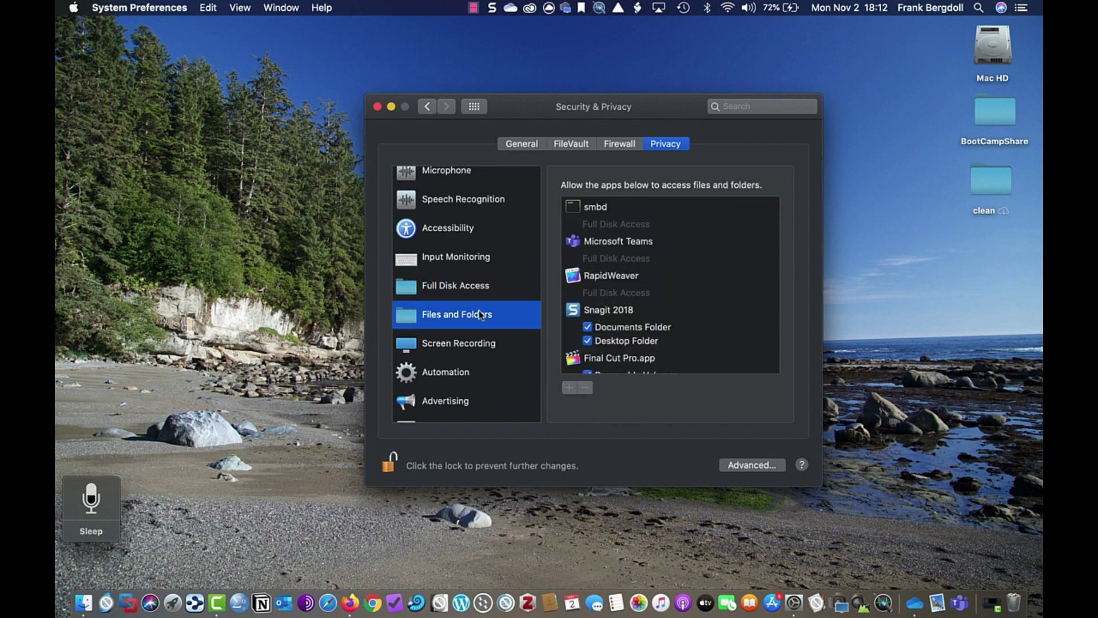
scroll(626, 316, "down", 5)
scroll(625, 316, "down", 8)
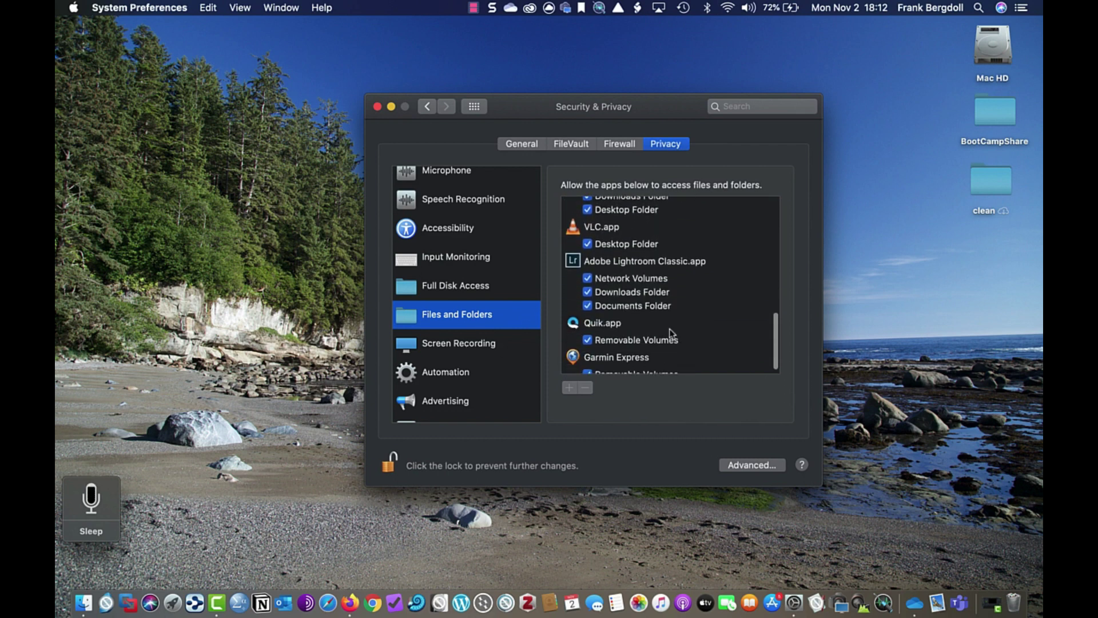
scroll(673, 331, "down", 1)
scroll(672, 330, "up", 5)
scroll(672, 331, "up", 10)
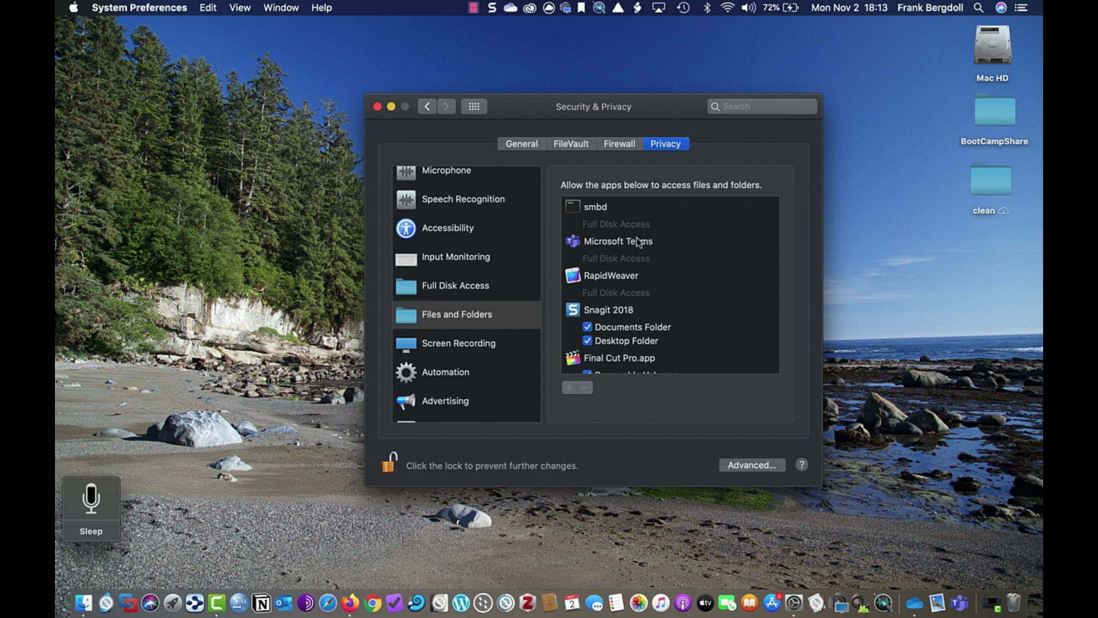
scroll(476, 354, "down", 2)
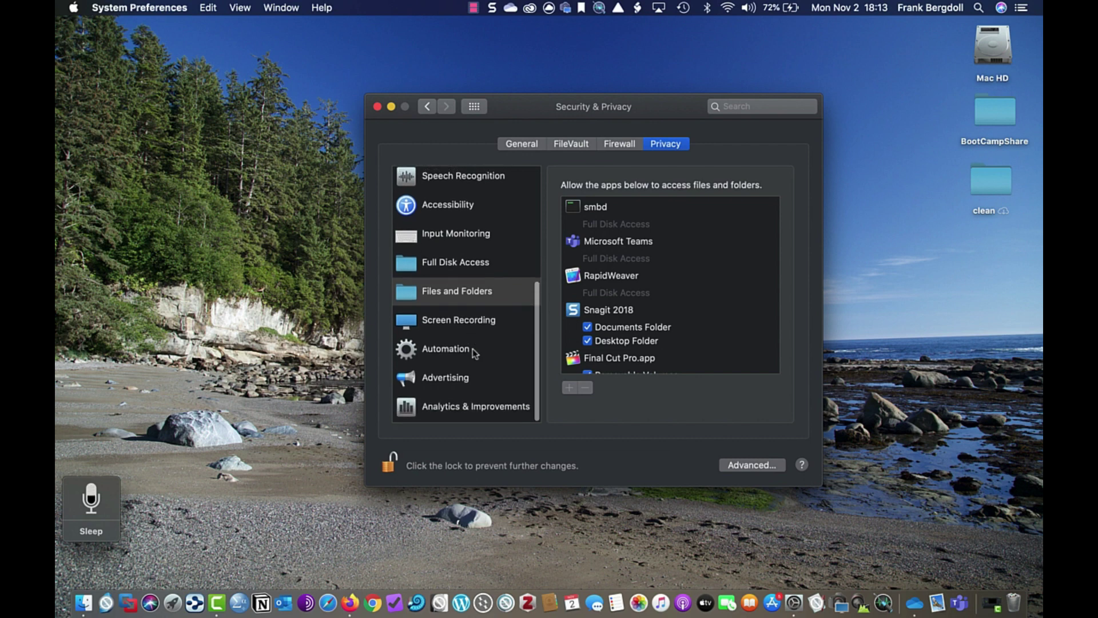
- Confirm Teams in the Screen Recording list, lock the settings, and relaunch Teams from the Dock
left_click(463, 323)
scroll(616, 297, "up", 2)
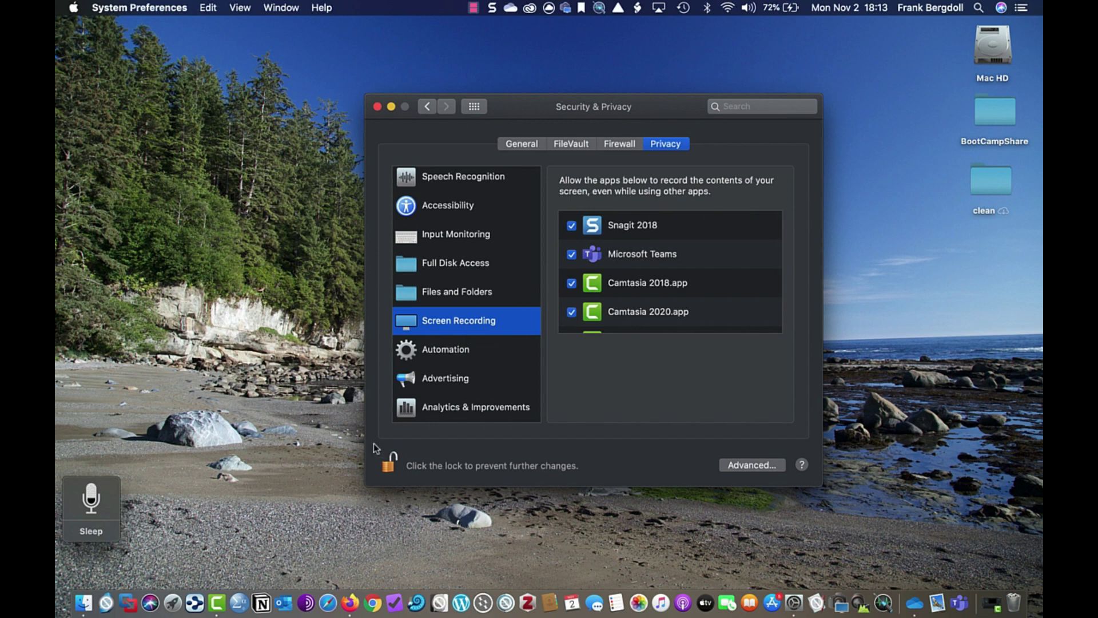
left_click(389, 462)
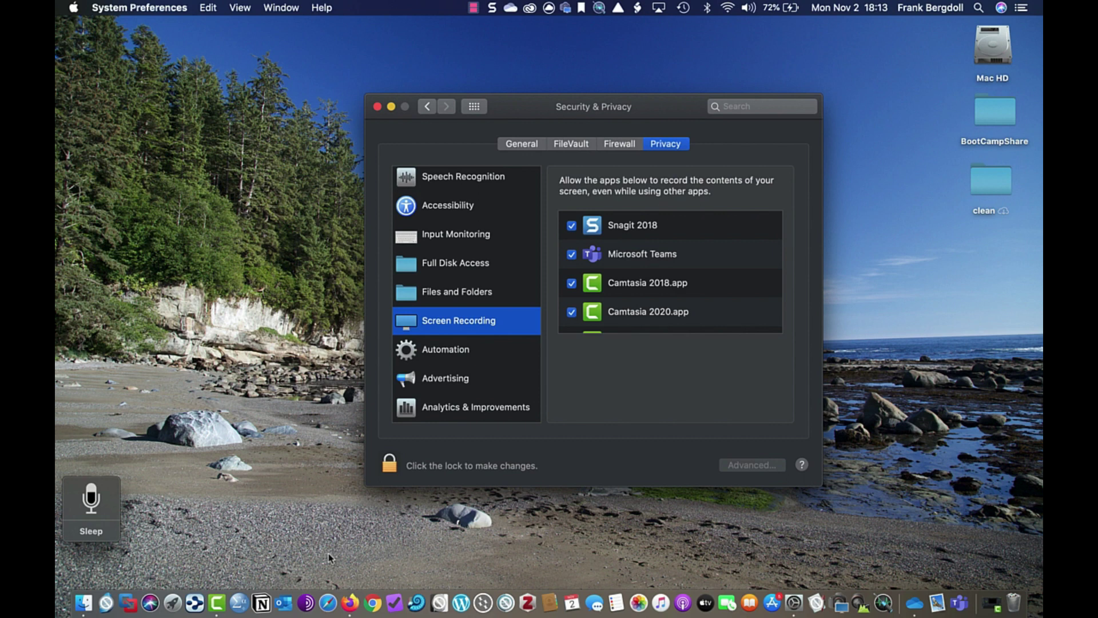
left_click(960, 603)
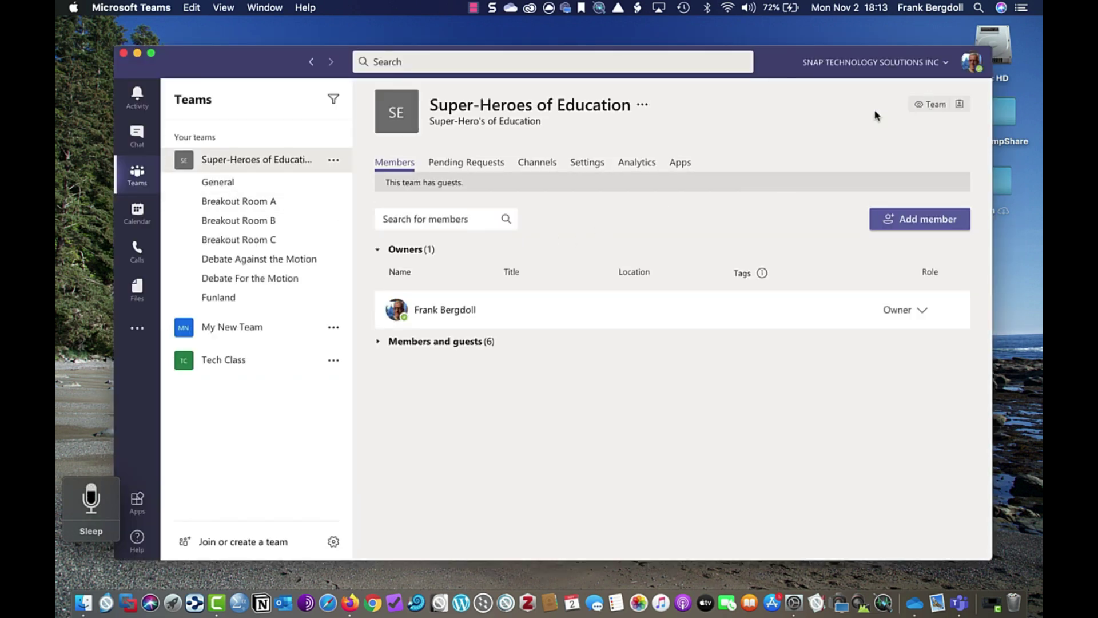
- Open the Super-Heroes of Education General channel and begin a Meet now with the camera off
left_click(308, 165)
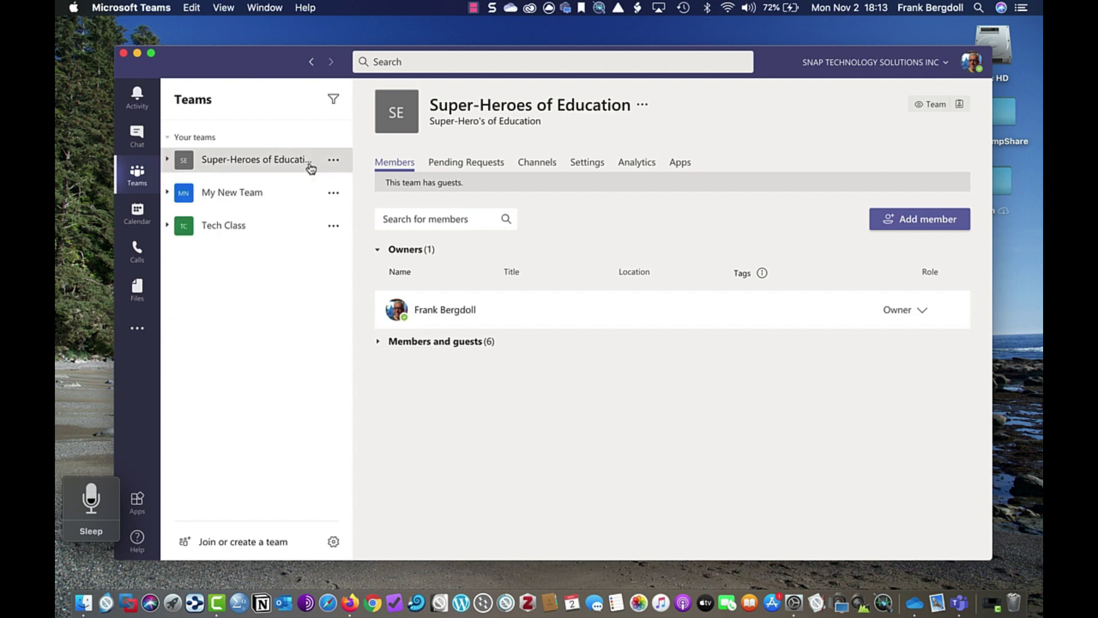
left_click(267, 168)
left_click(221, 182)
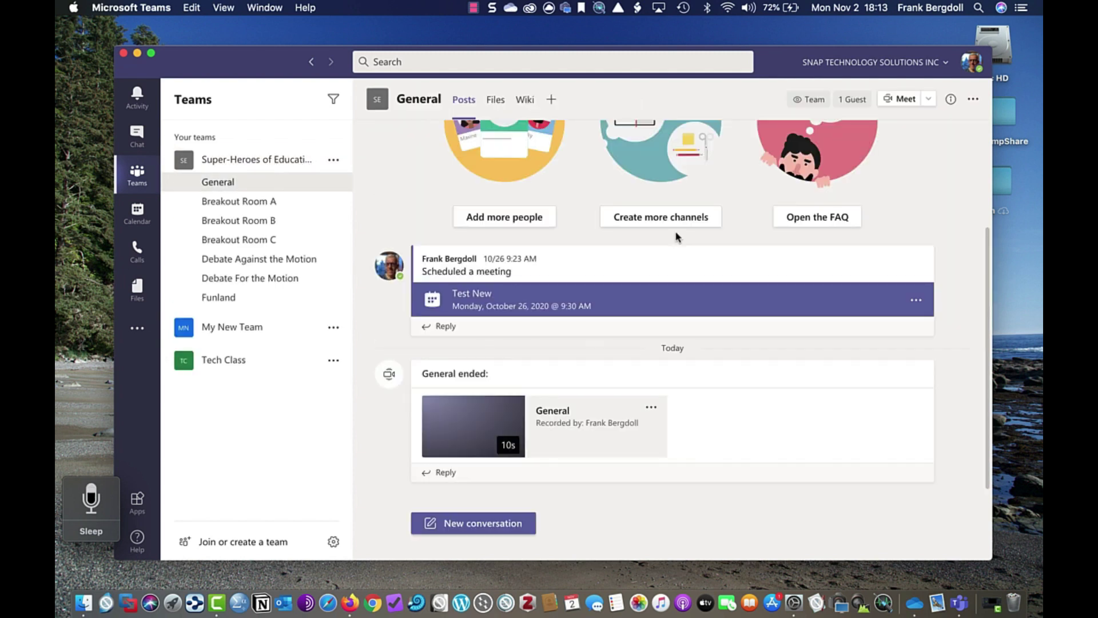
left_click(900, 99)
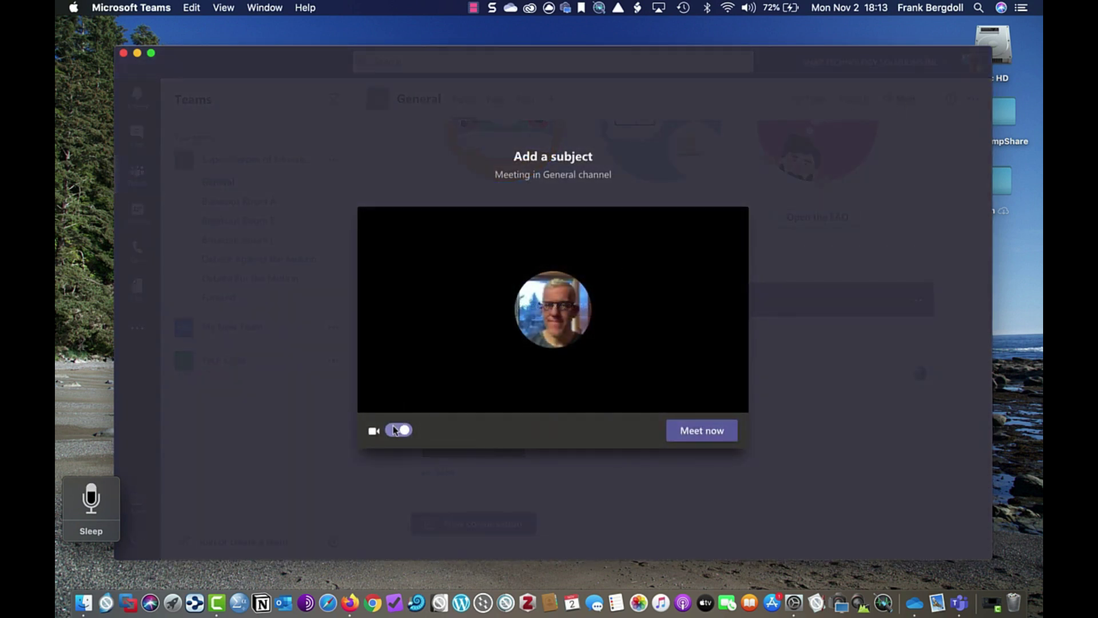
left_click(395, 432)
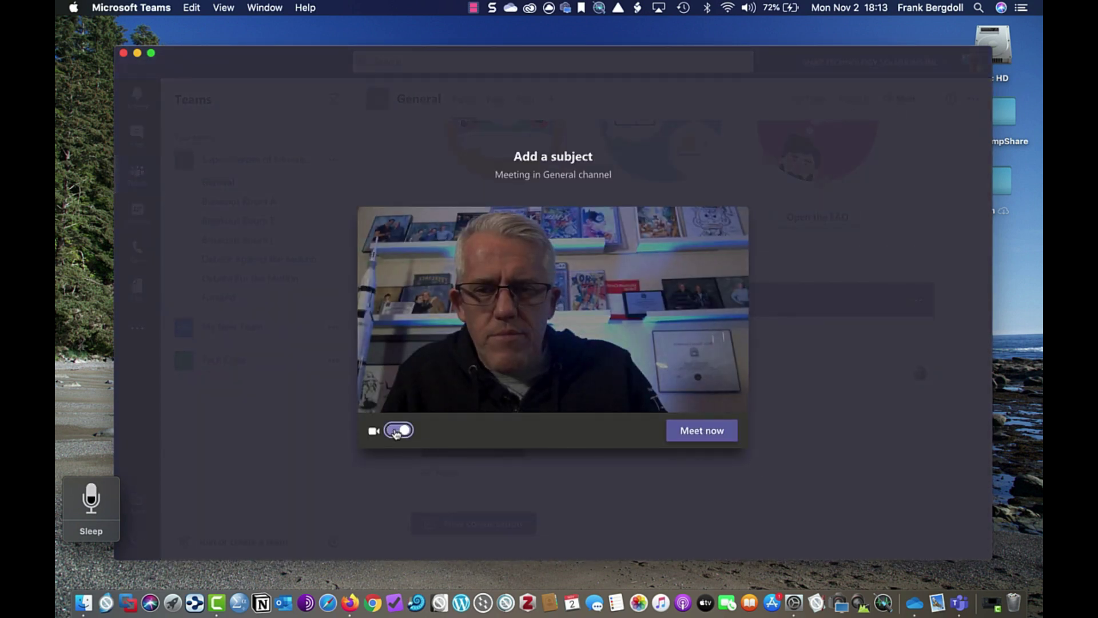
left_click(396, 432)
- Start the meeting and bring up the Share content options: Desktop, Window and PowerPoint
left_click(698, 436)
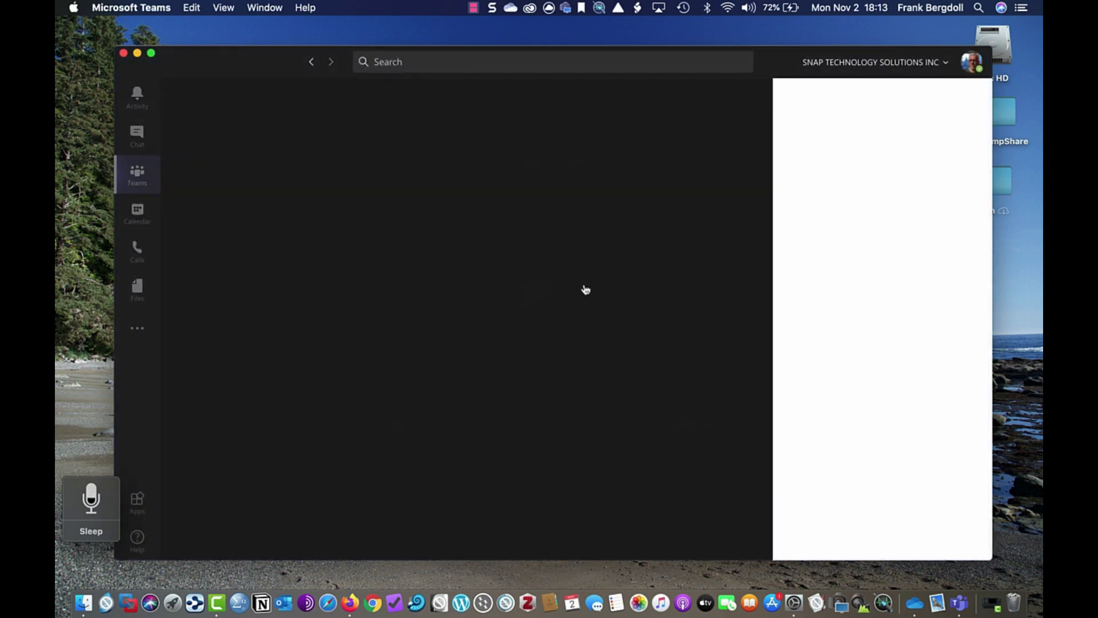
left_click(599, 453)
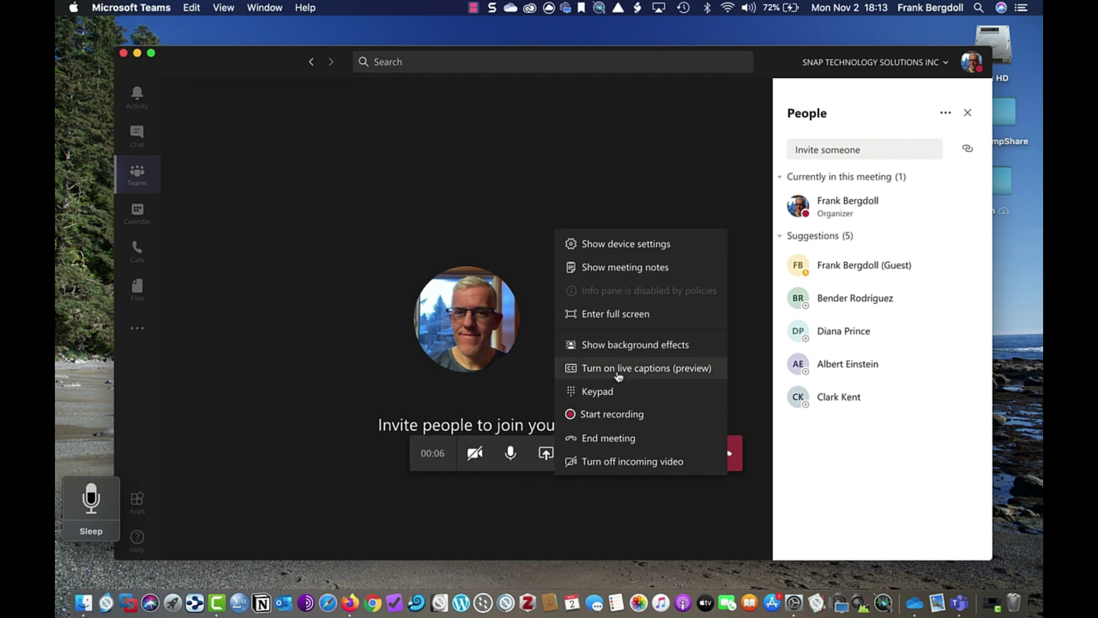
left_click(545, 454)
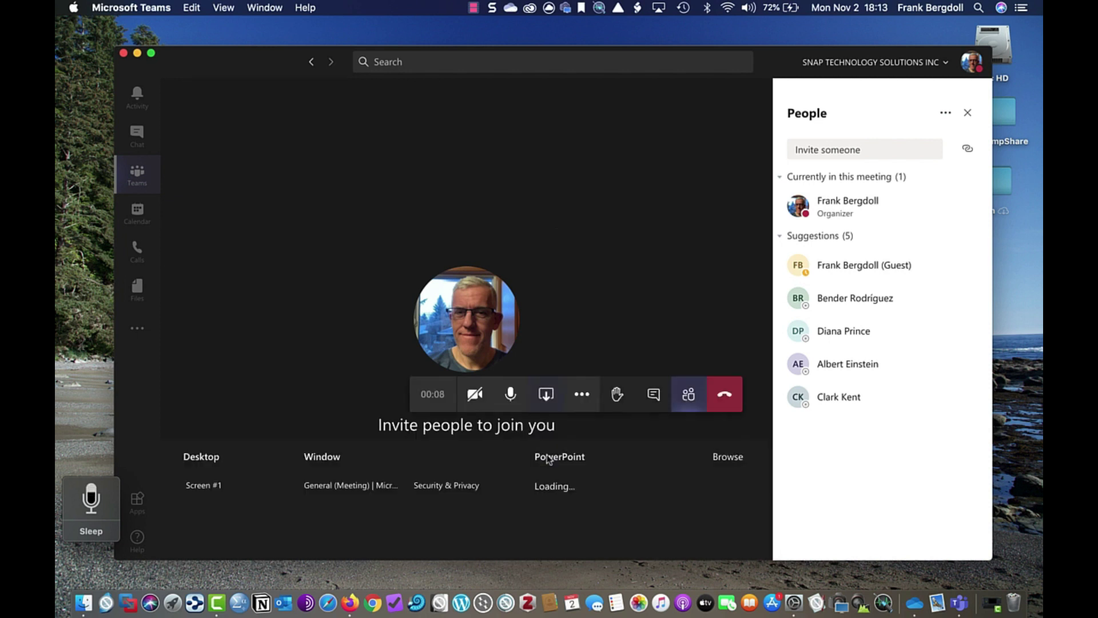